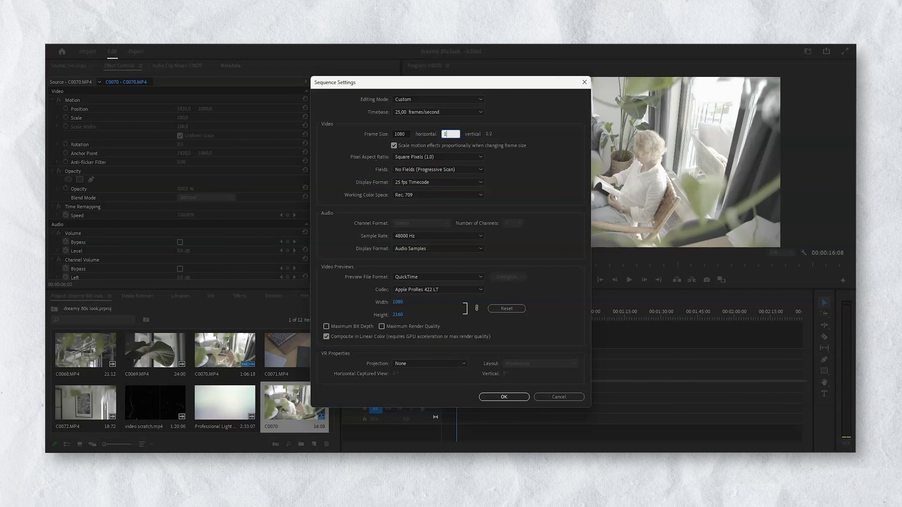
- Apply the 1080 by 1917 vertical frame size to the sequence and set the C0070.MP4 clip's scale to 90
{"action": "left_click", "coordinate": [496, 397]}
{"action": "left_click", "coordinate": [493, 259]}
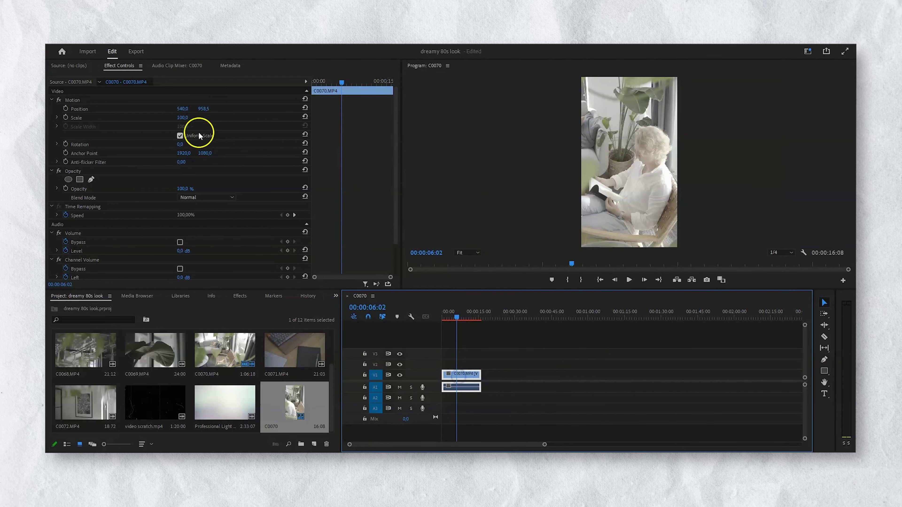
{"action": "left_click", "coordinate": [181, 117]}
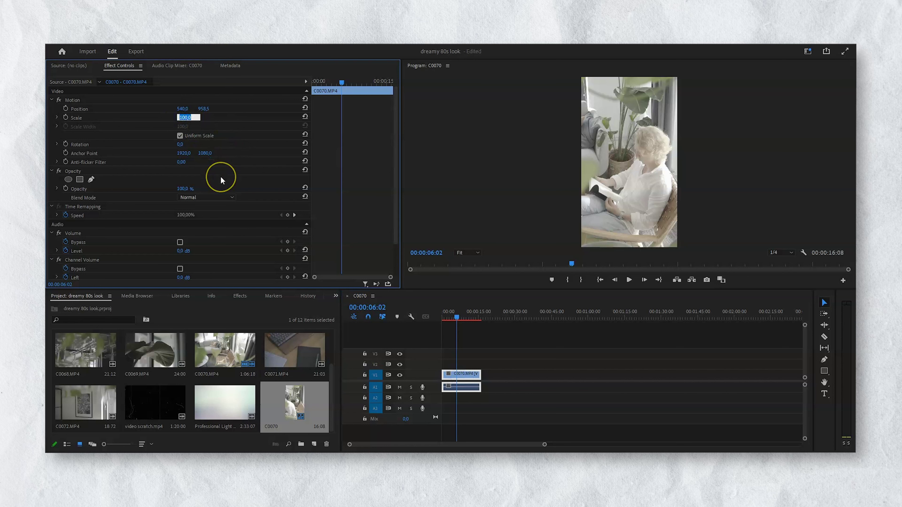
{"action": "type", "text": "90"}
{"action": "key", "text": "Return"}
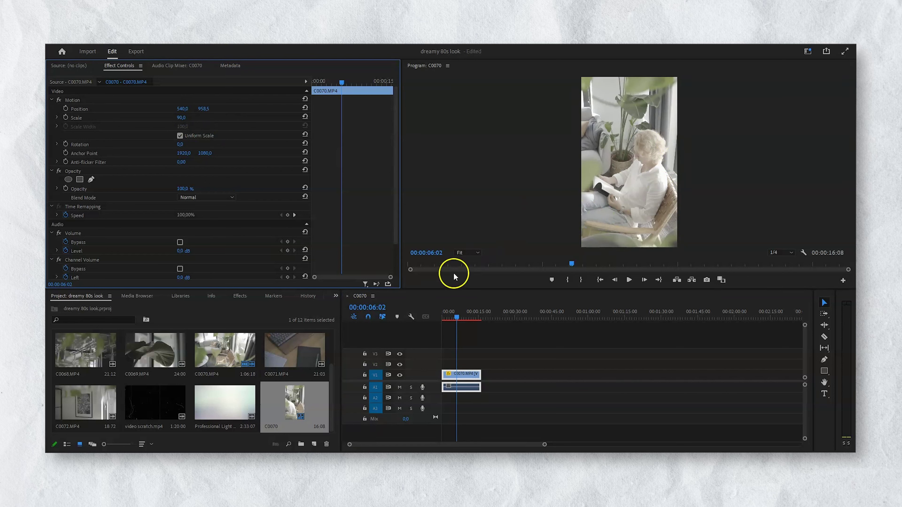
{"action": "left_click", "coordinate": [461, 374]}
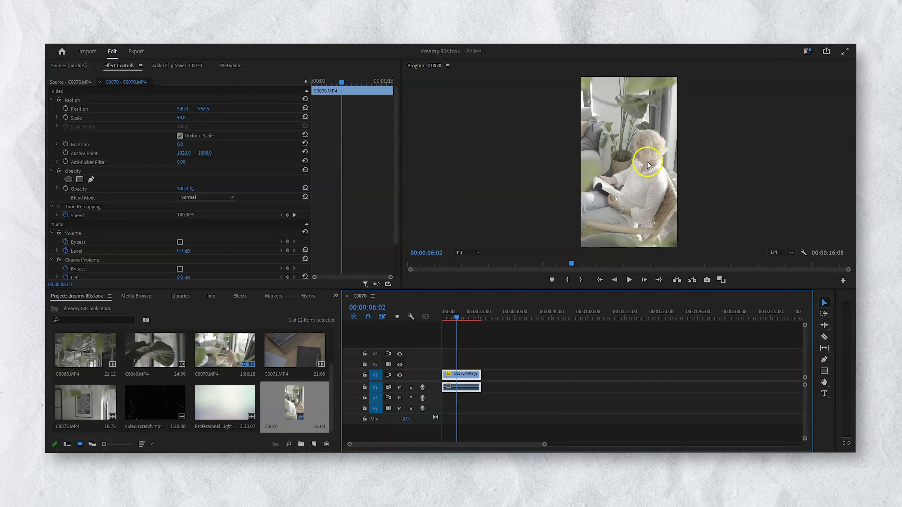
- Create a 1080 by 1917 adjustment layer and place it on track V2, spanning the whole C0070.MP4 clip
{"action": "right_click", "coordinate": [222, 317]}
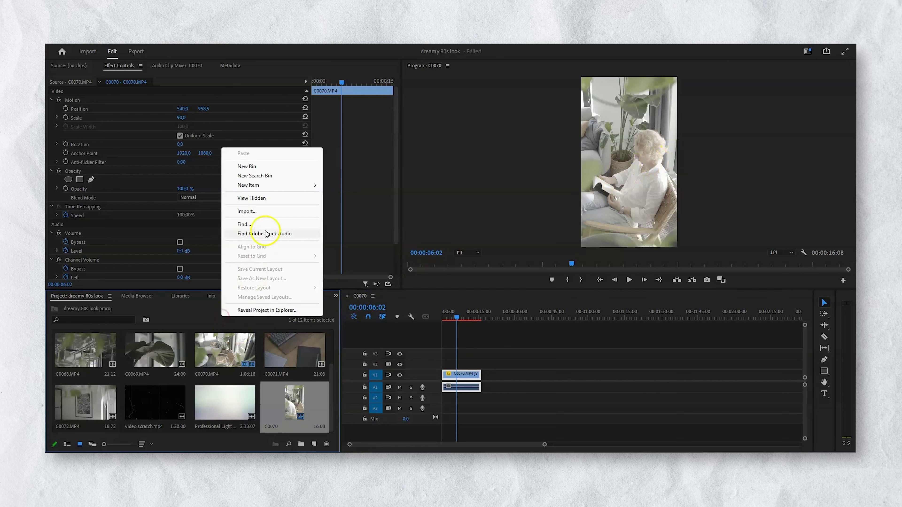
{"action": "mouse_move", "coordinate": [280, 185]}
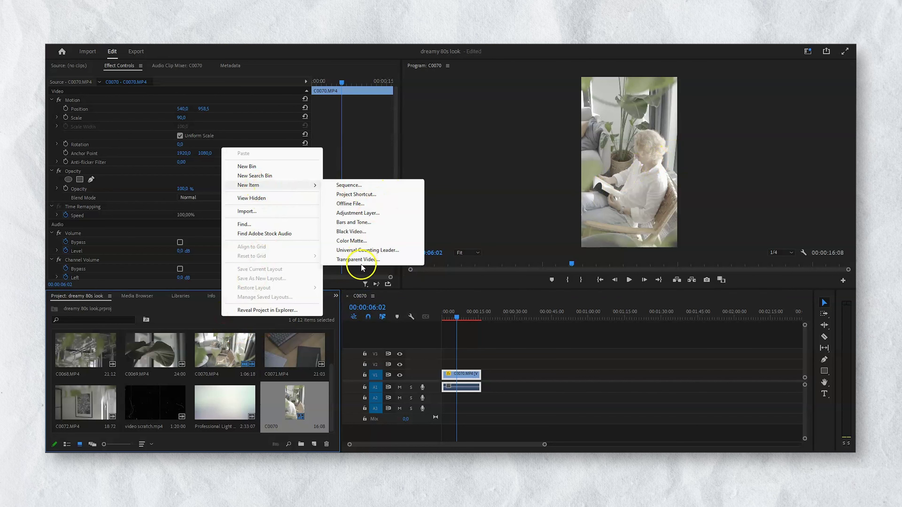
{"action": "left_click", "coordinate": [358, 213]}
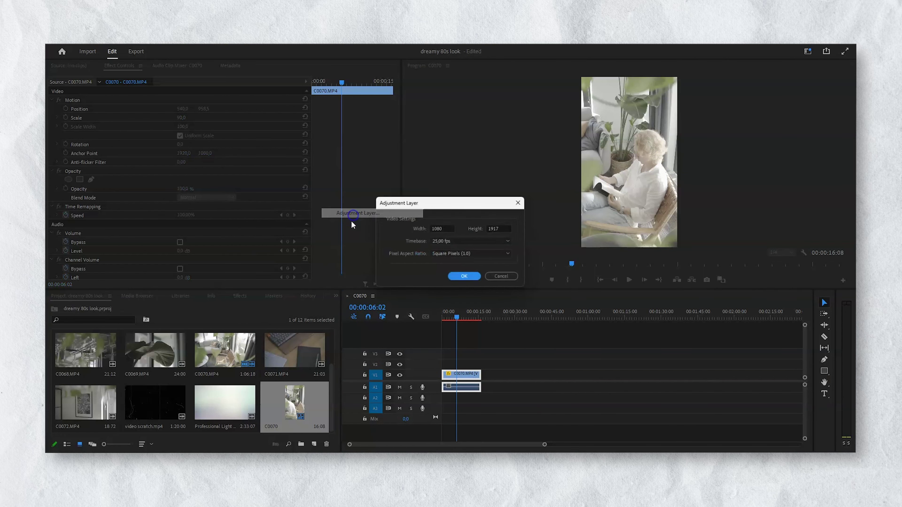
{"action": "left_click", "coordinate": [465, 277]}
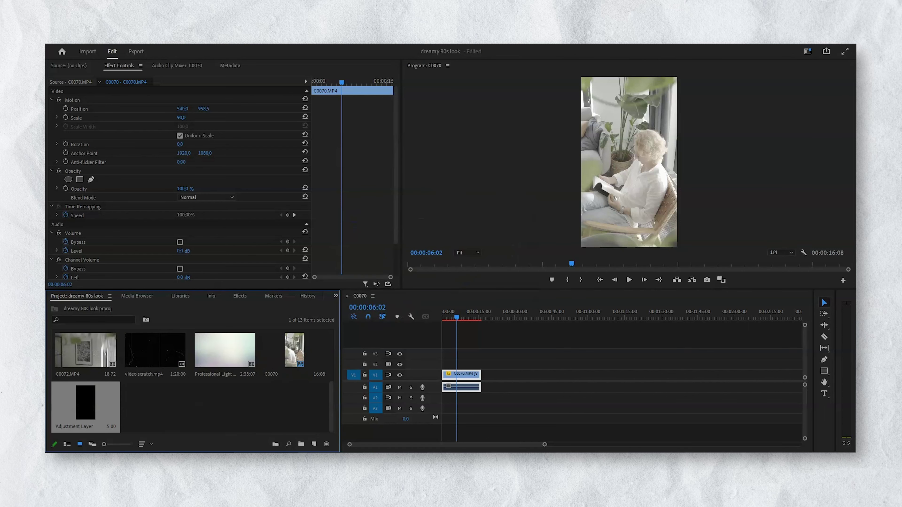
{"action": "left_click_drag", "start_coordinate": [72, 410], "coordinate": [468, 366]}
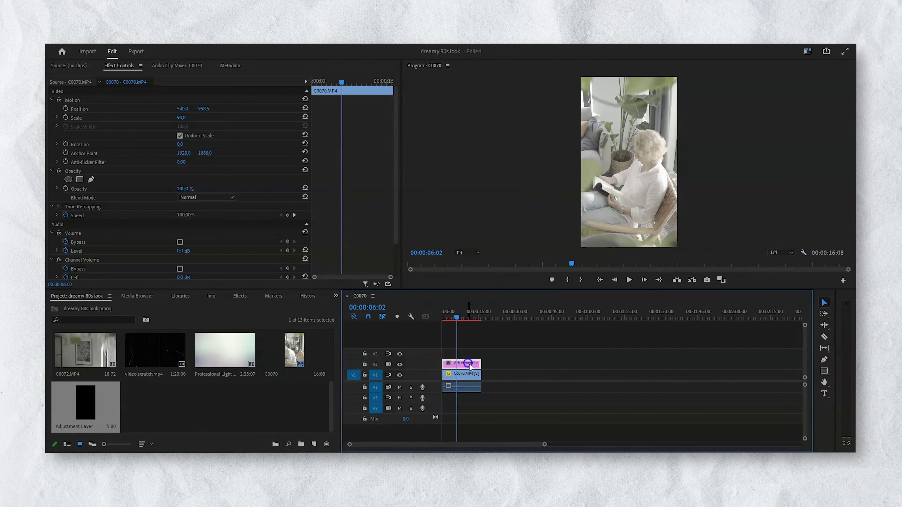
- Switch to the Color workspace and load From_SLog2SGumut_To_LC-709_.cube as the adjustment layer's creative look
{"action": "left_click", "coordinate": [808, 52]}
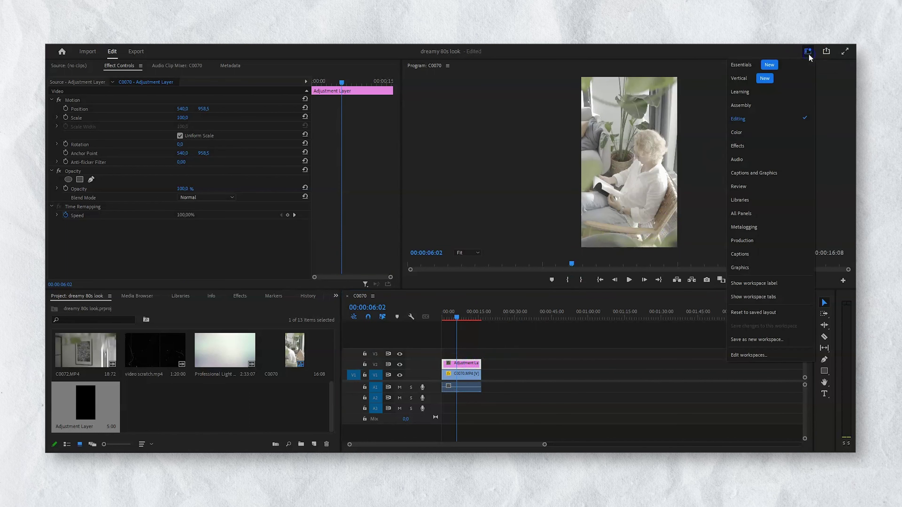
{"action": "left_click", "coordinate": [744, 133]}
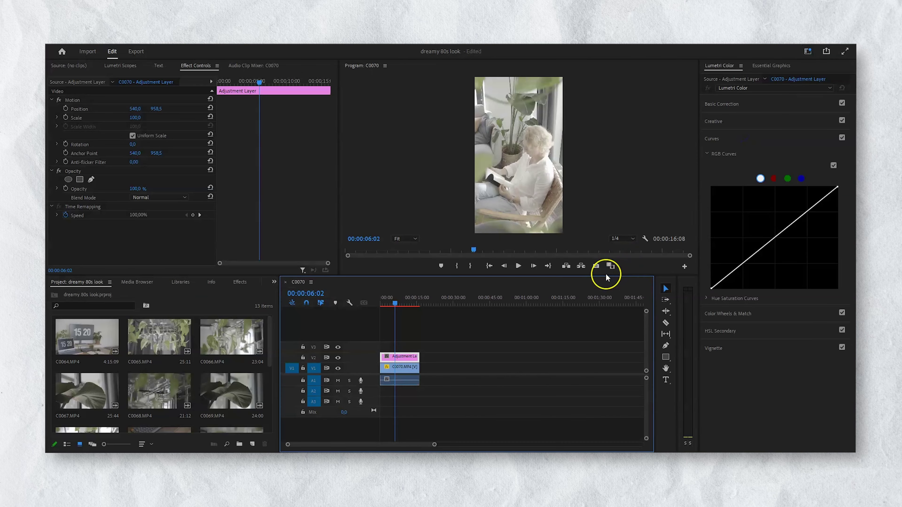
{"action": "left_click", "coordinate": [403, 357]}
{"action": "left_click", "coordinate": [724, 119]}
{"action": "left_click", "coordinate": [736, 135]}
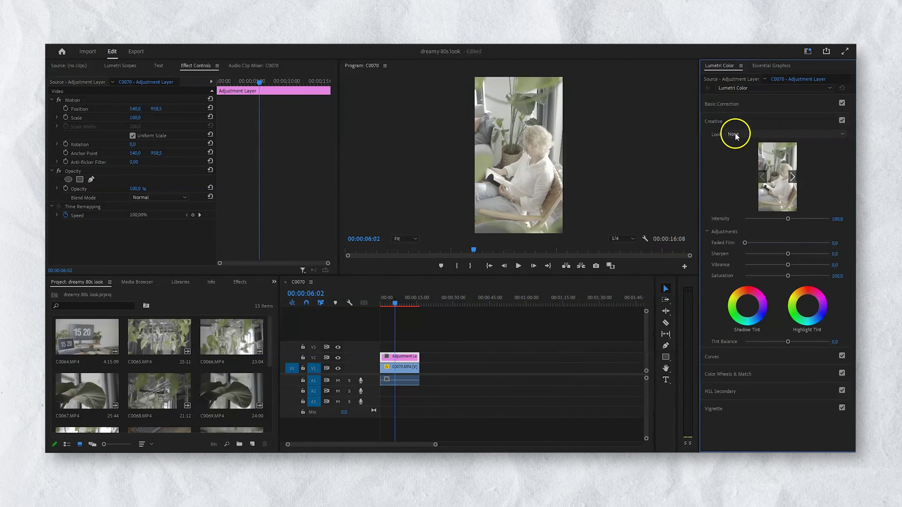
{"action": "left_click", "coordinate": [737, 162]}
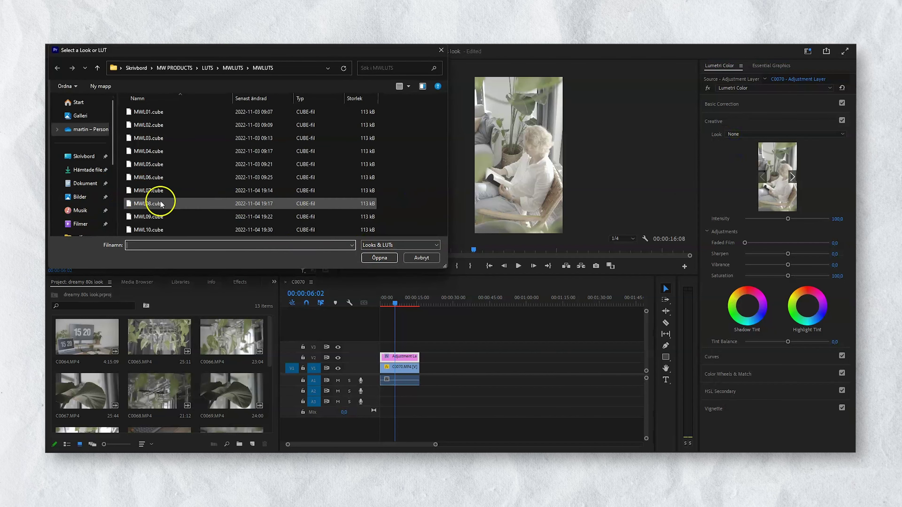
{"action": "scroll", "coordinate": [85, 192], "scroll_direction": "down", "scroll_amount": 3}
{"action": "scroll", "coordinate": [87, 192], "scroll_direction": "up", "scroll_amount": 3}
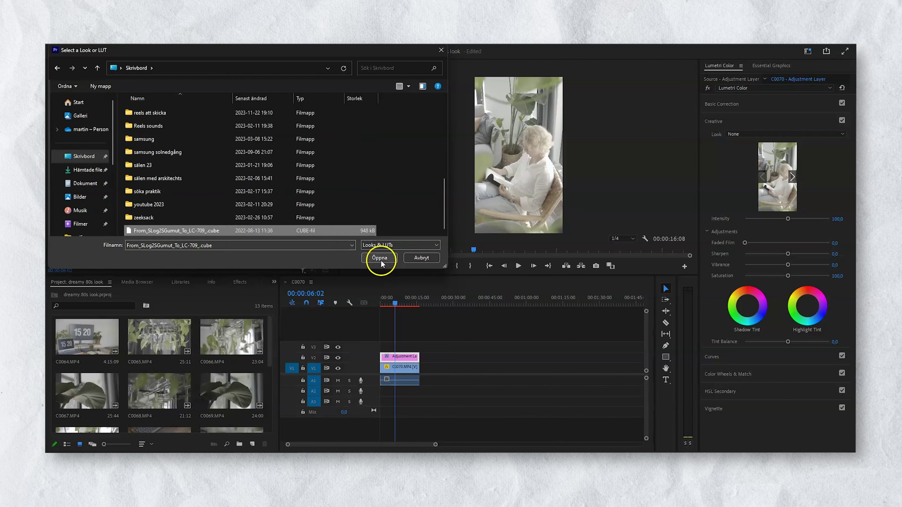
{"action": "left_click", "coordinate": [380, 260]}
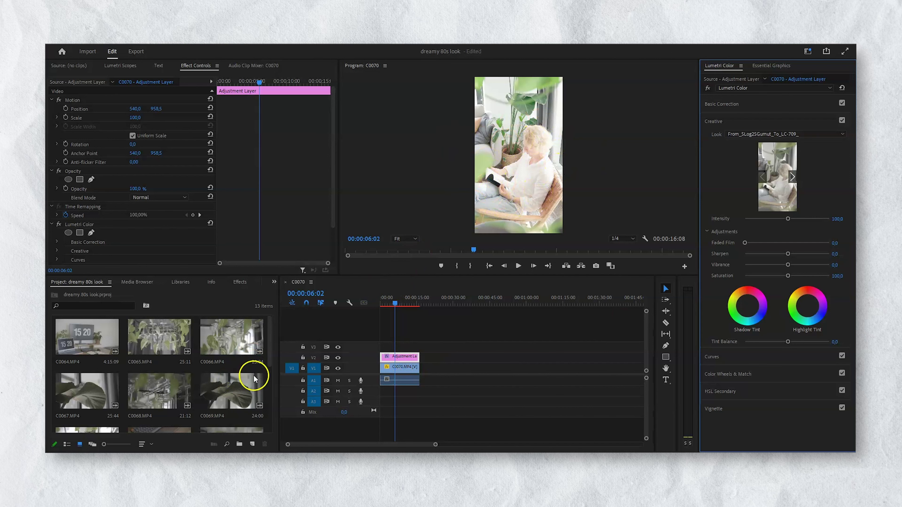
- Add a second adjustment layer on track V3 over the full clip length and briefly preview the sequence
{"action": "left_click", "coordinate": [396, 359]}
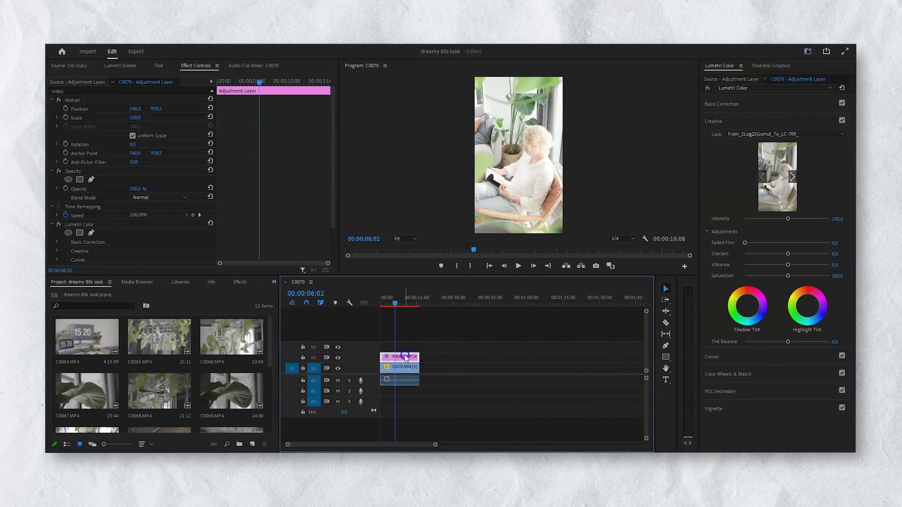
{"action": "scroll", "coordinate": [149, 379], "scroll_direction": "down", "scroll_amount": 4}
{"action": "left_click_drag", "start_coordinate": [83, 408], "coordinate": [420, 347]}
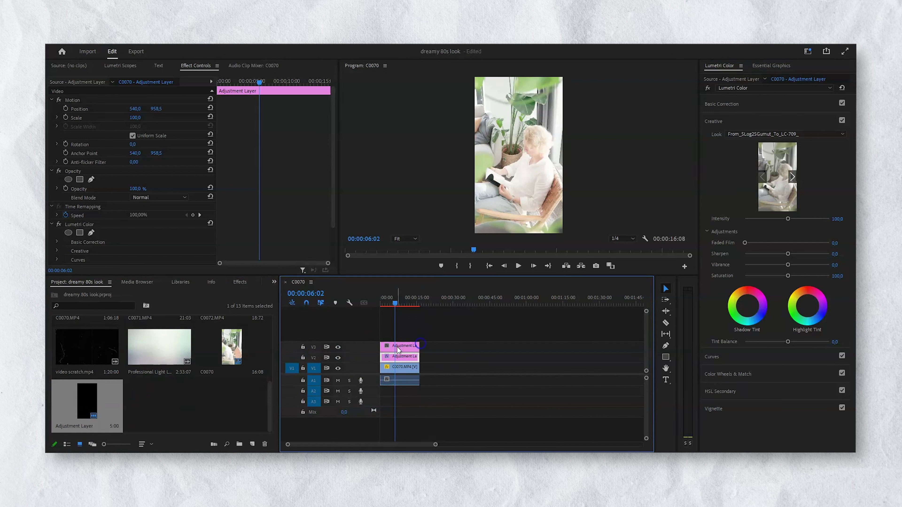
{"action": "left_click", "coordinate": [405, 346]}
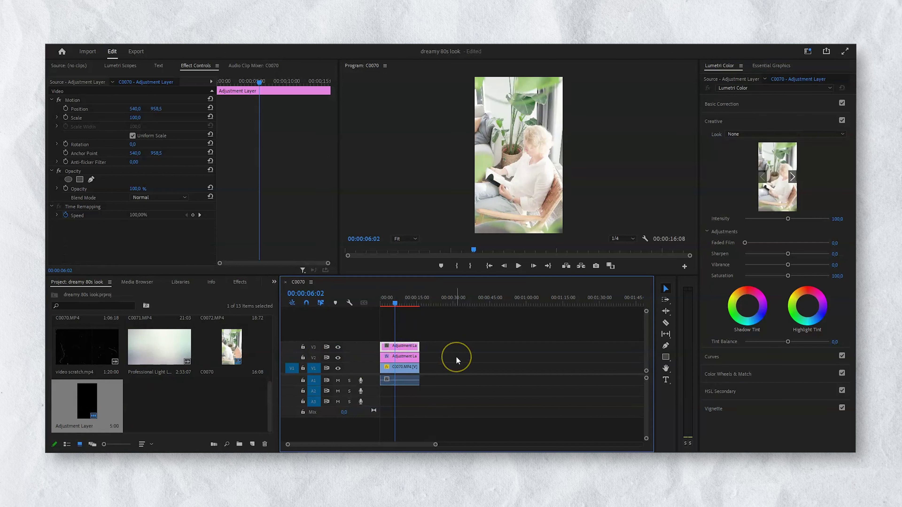
{"action": "key", "text": "space"}
{"action": "key", "text": "space"}
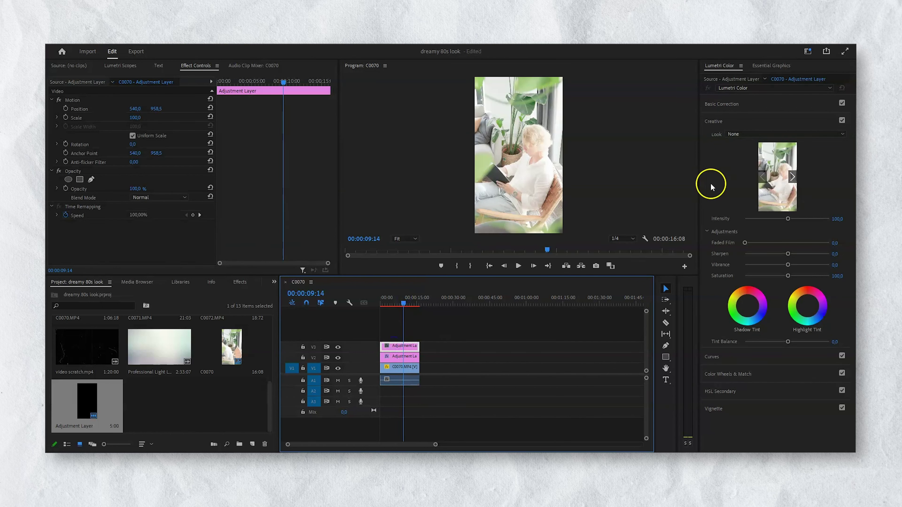
- Try MWL01.cube and MWL02.cube as creative looks on the V3 adjustment layer
{"action": "left_click", "coordinate": [740, 134]}
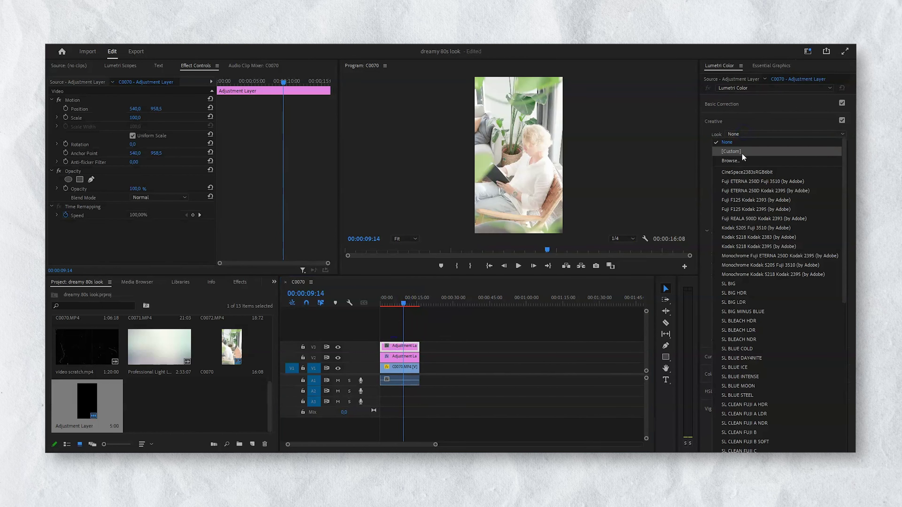
{"action": "left_click", "coordinate": [731, 164]}
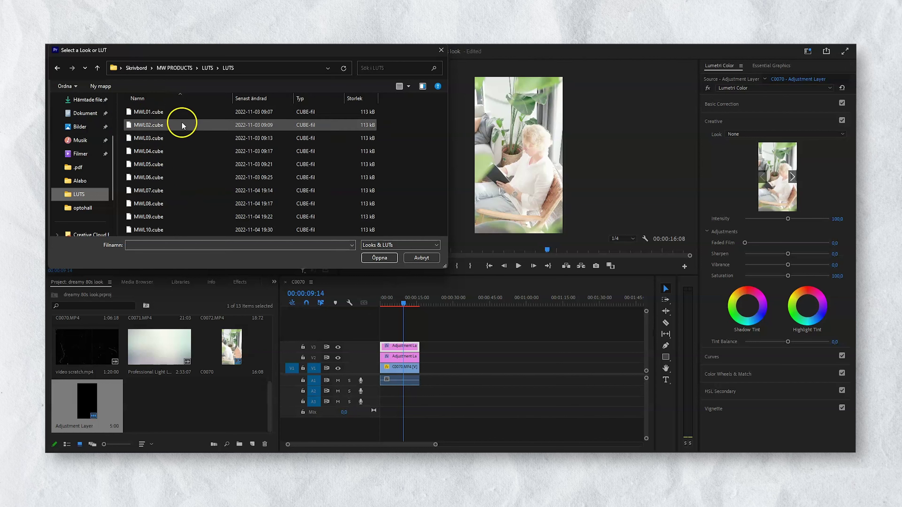
{"action": "double_click", "coordinate": [156, 116]}
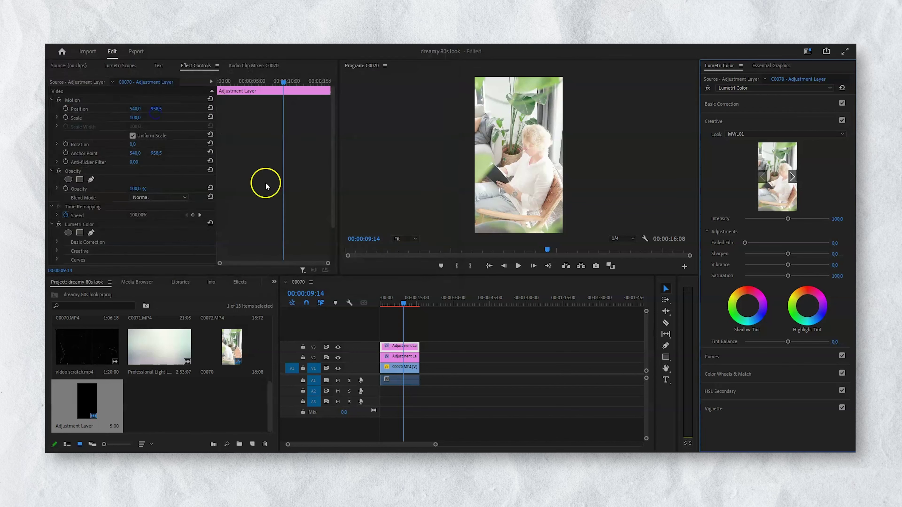
{"action": "left_click", "coordinate": [759, 134]}
{"action": "left_click", "coordinate": [759, 141]}
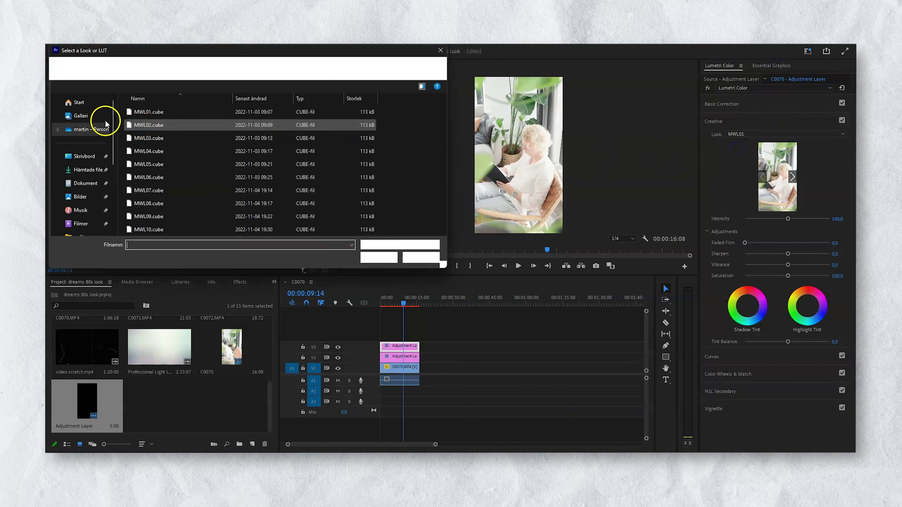
{"action": "double_click", "coordinate": [148, 125]}
- Load MWL05.cube as the creative look of the V3 adjustment layer
{"action": "left_click", "coordinate": [743, 134]}
{"action": "left_click", "coordinate": [731, 152]}
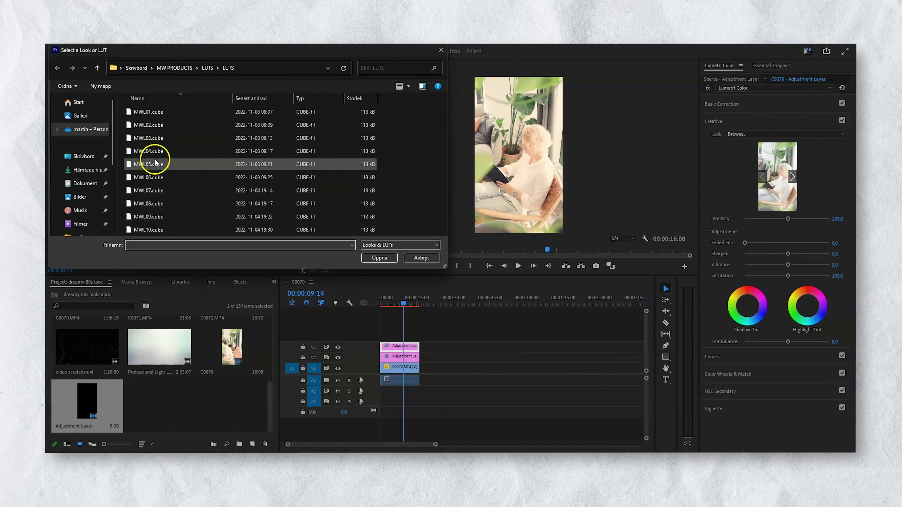
{"action": "double_click", "coordinate": [152, 164]}
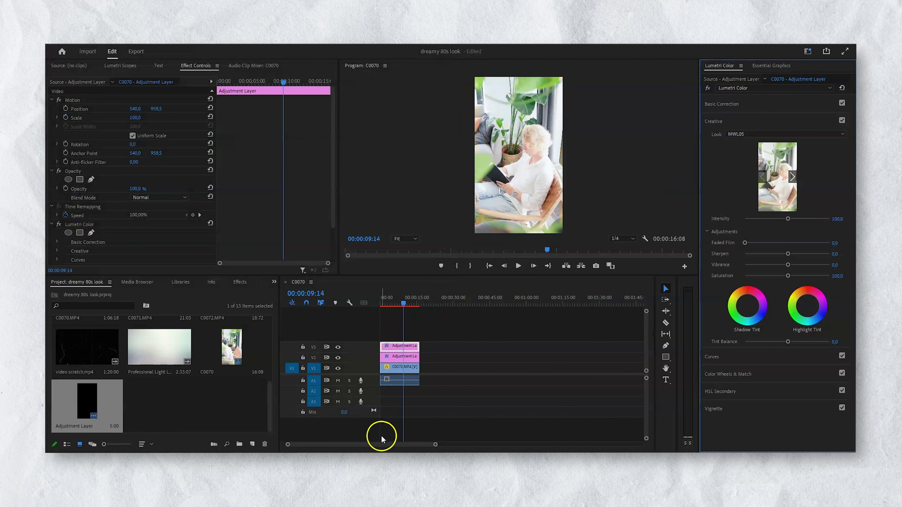
- Compare the footage with and without the grading by toggling the output of tracks V3 and V2
{"action": "left_click", "coordinate": [337, 347]}
{"action": "left_click", "coordinate": [338, 357]}
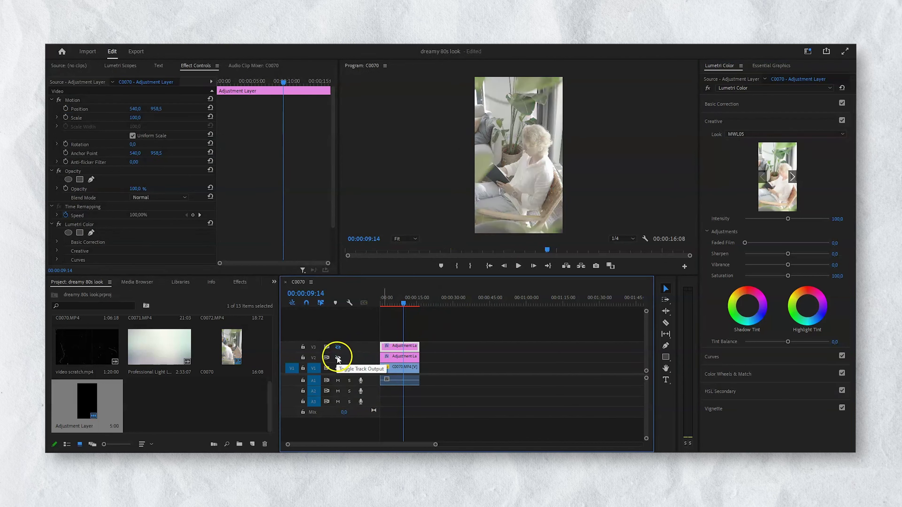
{"action": "left_click", "coordinate": [338, 358]}
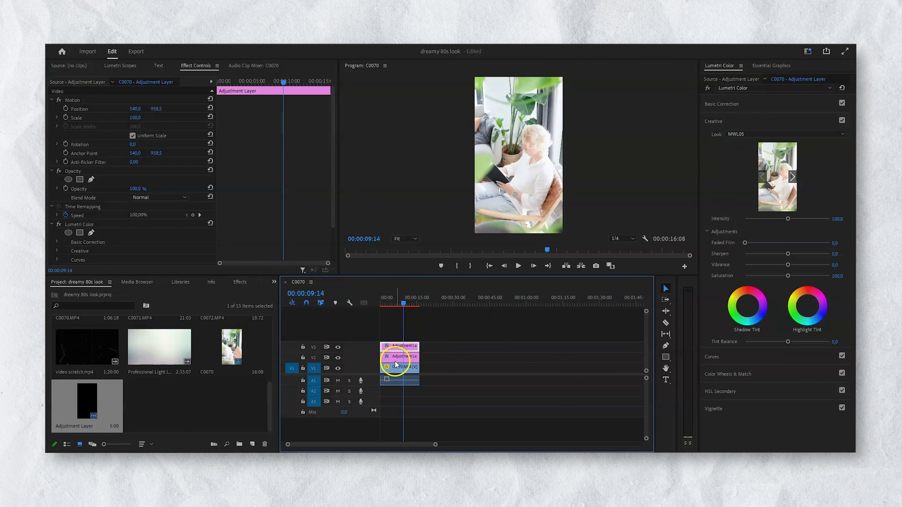
- Move both adjustment layers up one track and slightly lower the Basic Correction exposure of the one on V3
{"action": "left_click_drag", "start_coordinate": [455, 334], "coordinate": [406, 341]}
{"action": "left_click", "coordinate": [413, 347]}
{"action": "left_click", "coordinate": [765, 104]}
{"action": "left_click_drag", "start_coordinate": [788, 227], "coordinate": [785, 231]}
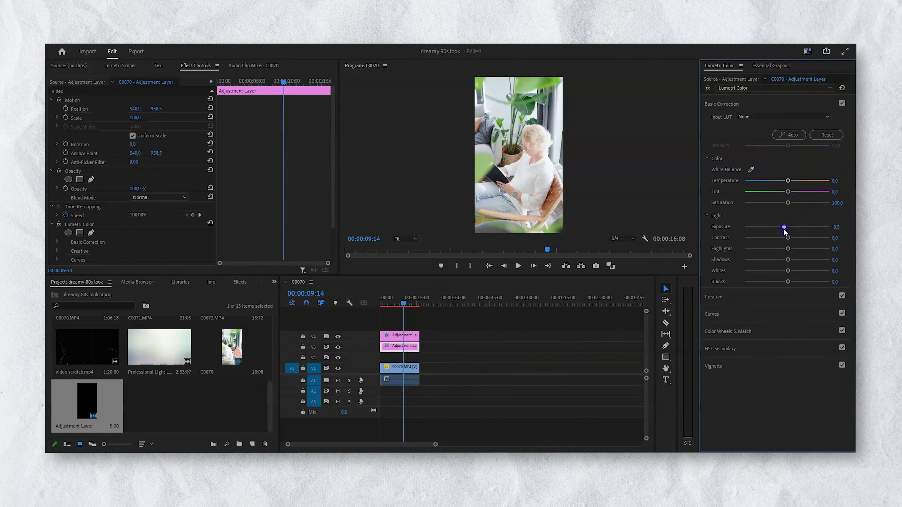
{"action": "left_click", "coordinate": [515, 366]}
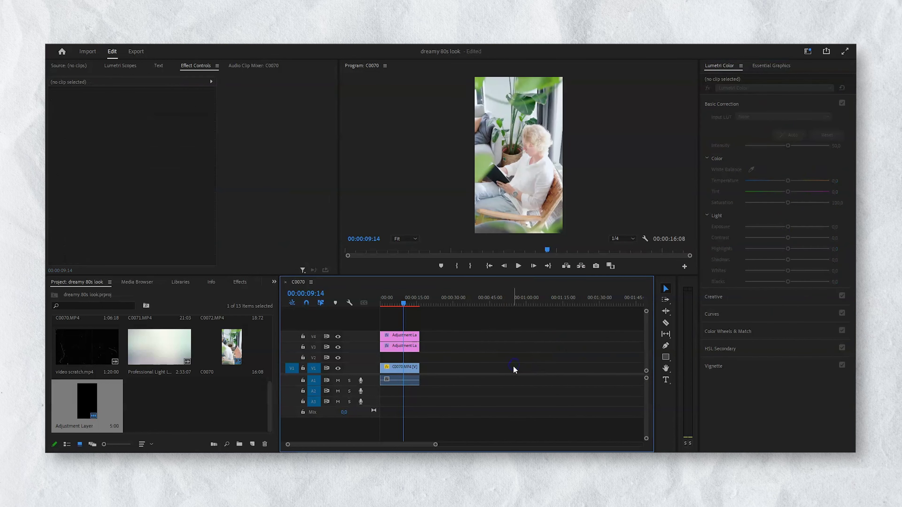
- Duplicate the C0070.MP4 clip from track V1 onto the empty track V2, directly above the original
{"action": "left_click_drag", "start_coordinate": [439, 326], "coordinate": [414, 362]}
{"action": "left_click", "coordinate": [412, 370]}
{"action": "left_click", "coordinate": [413, 373]}
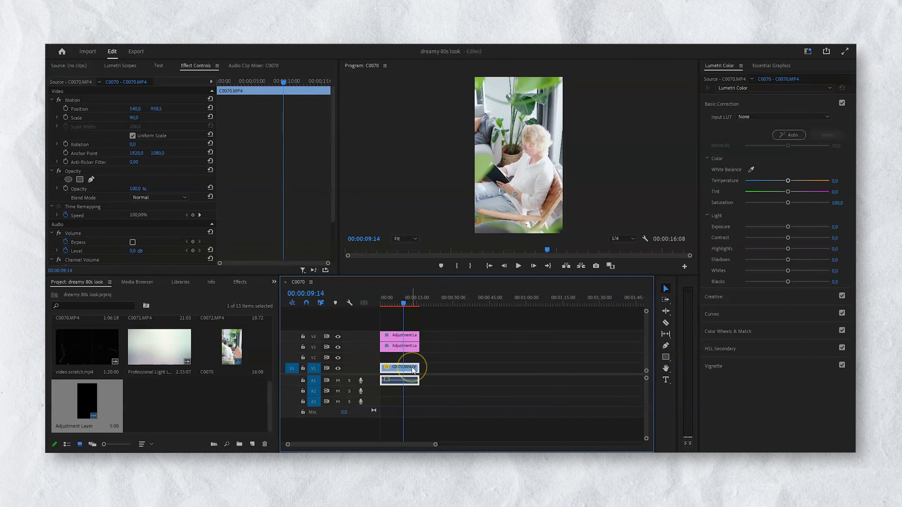
{"action": "left_click_drag", "start_coordinate": [413, 371], "coordinate": [411, 352]}
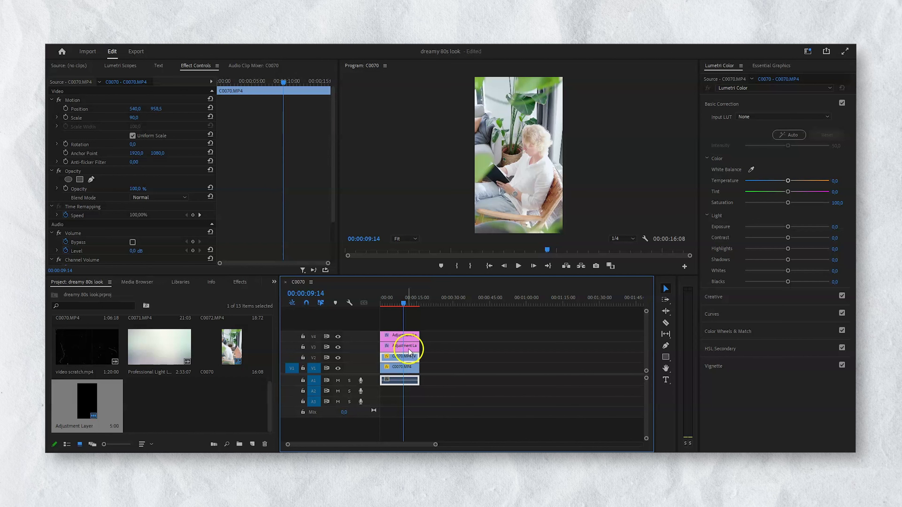
{"action": "left_click", "coordinate": [338, 358]}
{"action": "left_click", "coordinate": [338, 359]}
- Find the Gaussian Blur video effect and apply it to the duplicated clip on track V2
{"action": "left_click", "coordinate": [240, 283]}
{"action": "left_click", "coordinate": [95, 294]}
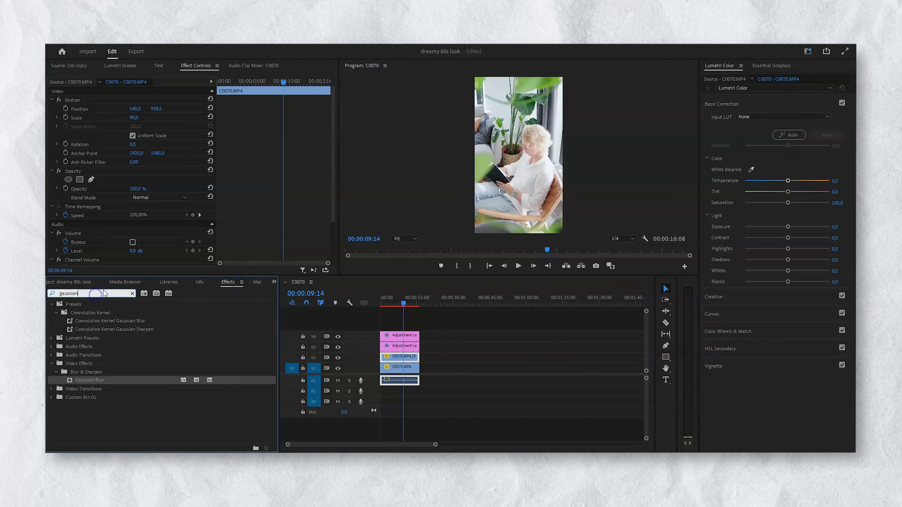
{"action": "type", "text": "blur"}
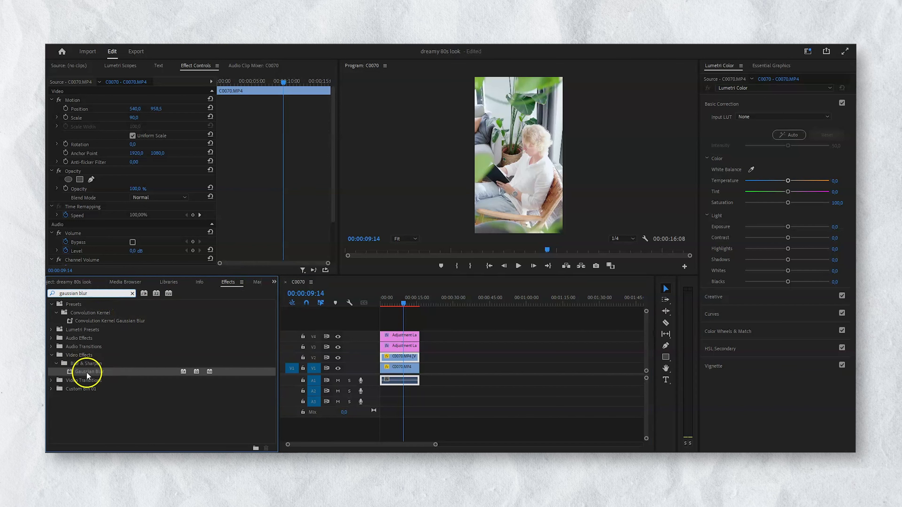
{"action": "left_click_drag", "start_coordinate": [85, 374], "coordinate": [321, 371]}
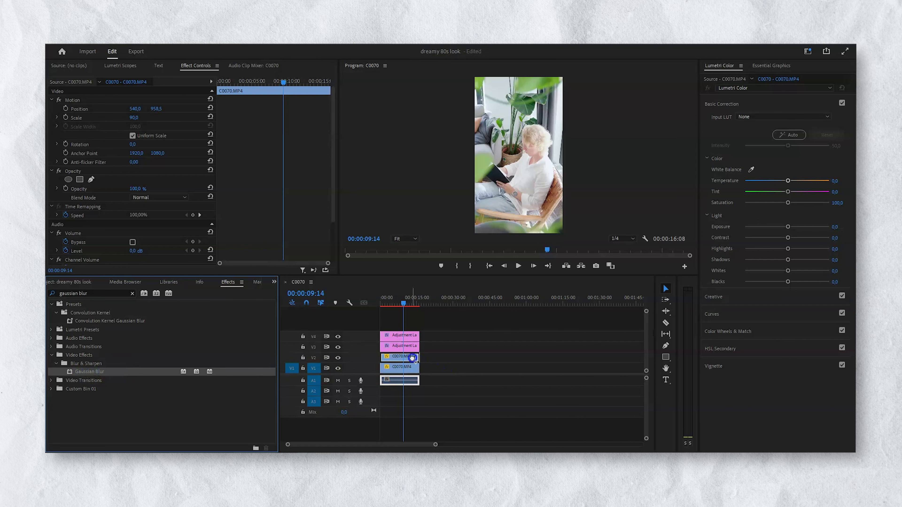
{"action": "left_click_drag", "start_coordinate": [402, 363], "coordinate": [401, 366]}
- Set the Gaussian Blur's Blurriness on the duplicated V2 clip to 34, with Repeat Edge Pixels on
{"action": "left_click", "coordinate": [401, 357]}
{"action": "left_click", "coordinate": [196, 66]}
{"action": "left_click_drag", "start_coordinate": [332, 113], "coordinate": [333, 135]}
{"action": "left_click", "coordinate": [79, 188]}
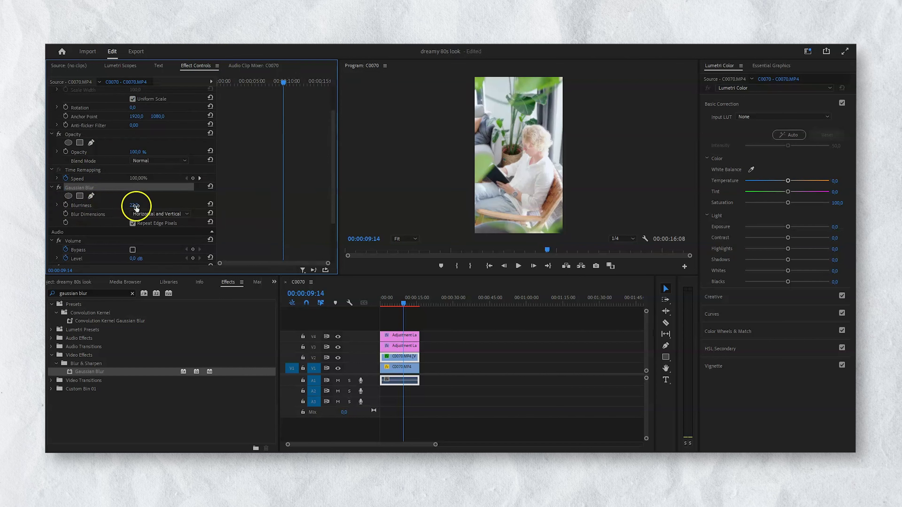
{"action": "mouse_move", "coordinate": [147, 205]}
{"action": "left_mouse_down"}
{"action": "mouse_move", "coordinate": [138, 206]}
{"action": "mouse_move", "coordinate": [150, 207]}
{"action": "left_mouse_up"}
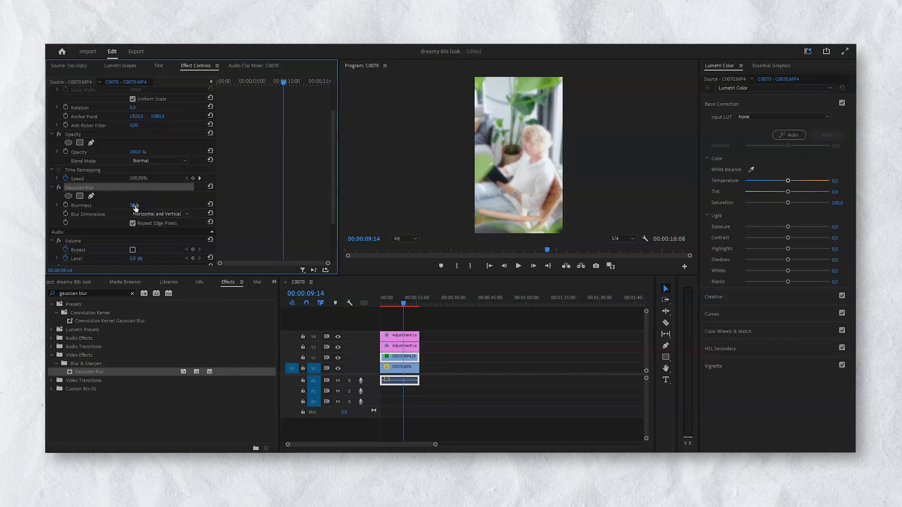
{"action": "left_click_drag", "start_coordinate": [152, 205], "coordinate": [146, 206]}
- Set the blurred V2 clip's blend mode to Screen and lower its opacity
{"action": "left_click_drag", "start_coordinate": [515, 275], "coordinate": [511, 335]}
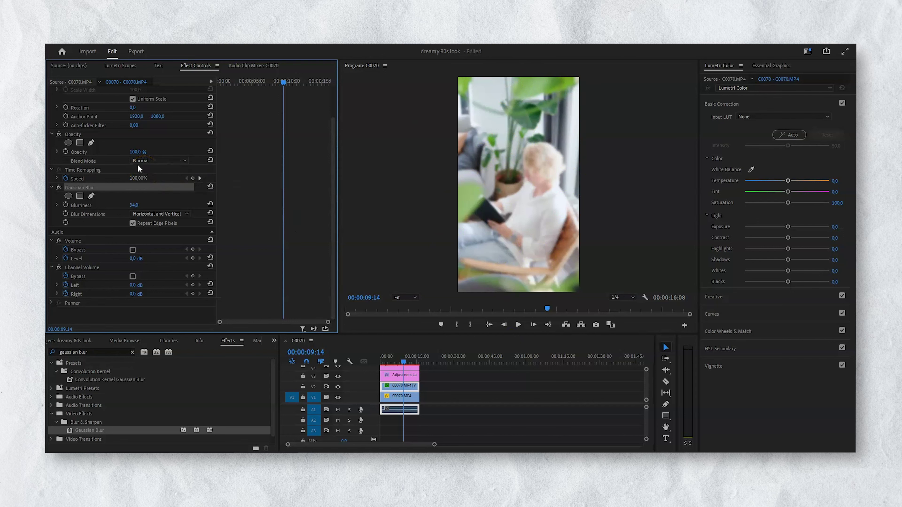
{"action": "left_click", "coordinate": [73, 134]}
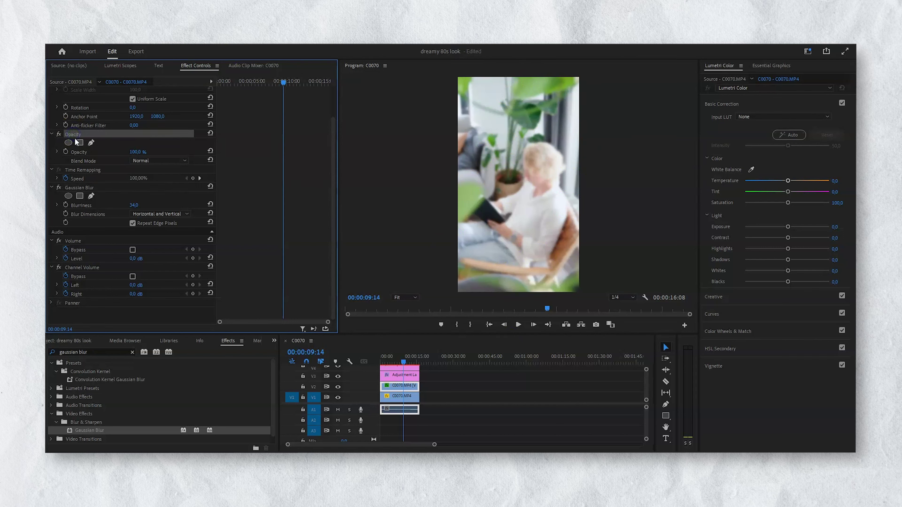
{"action": "left_click", "coordinate": [145, 161]}
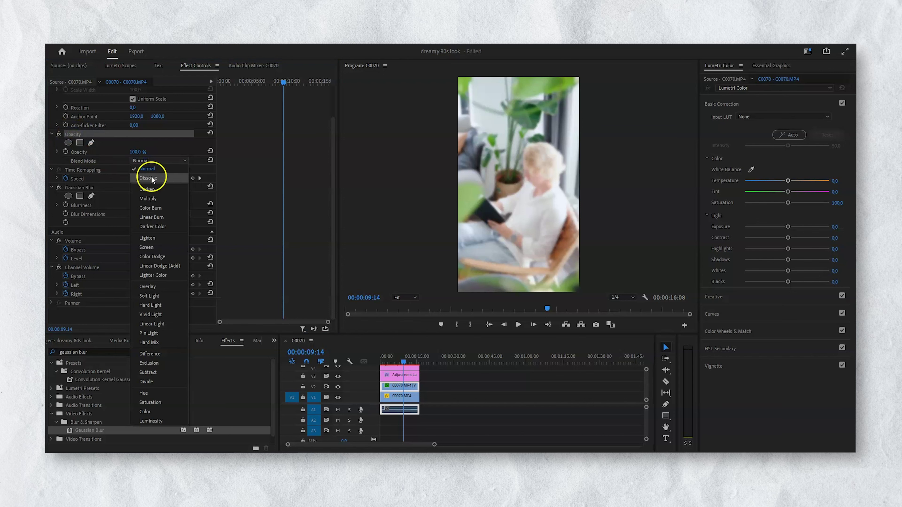
{"action": "left_click", "coordinate": [149, 247]}
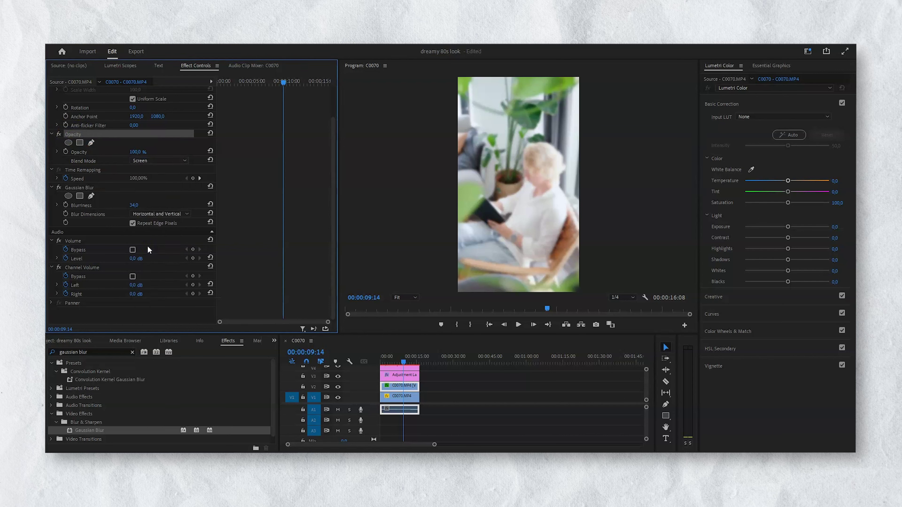
{"action": "left_click", "coordinate": [521, 263]}
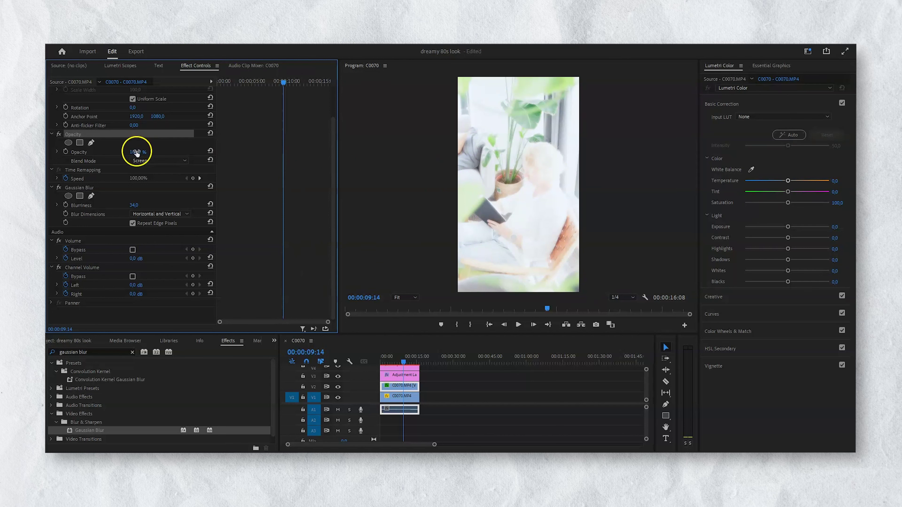
{"action": "left_click_drag", "start_coordinate": [134, 152], "coordinate": [111, 162]}
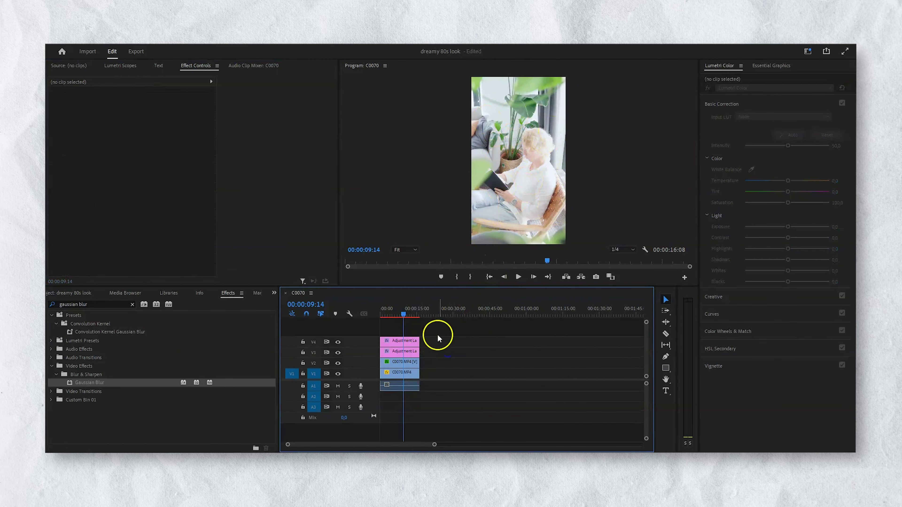
- Lower the Highlights of the adjustment layer on V3 to -5 and check the look further along the clip
{"action": "left_click", "coordinate": [403, 351]}
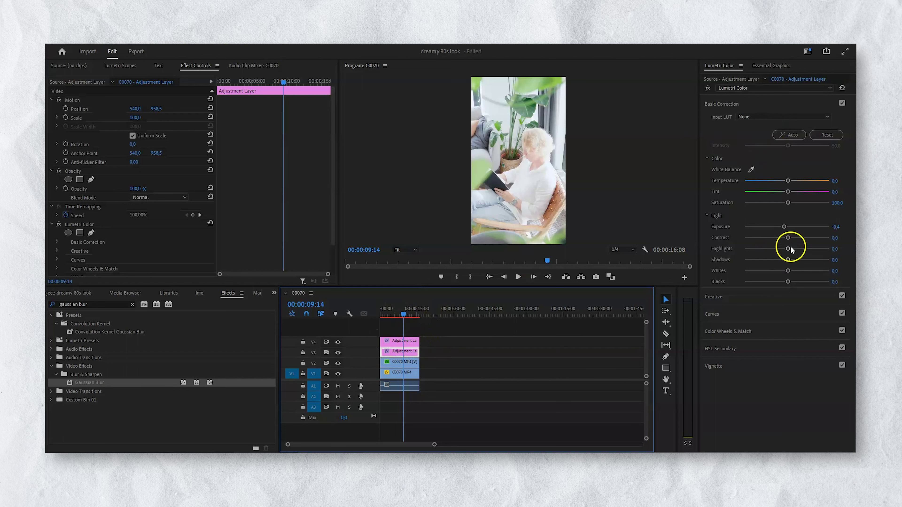
{"action": "left_click_drag", "start_coordinate": [787, 250], "coordinate": [785, 251]}
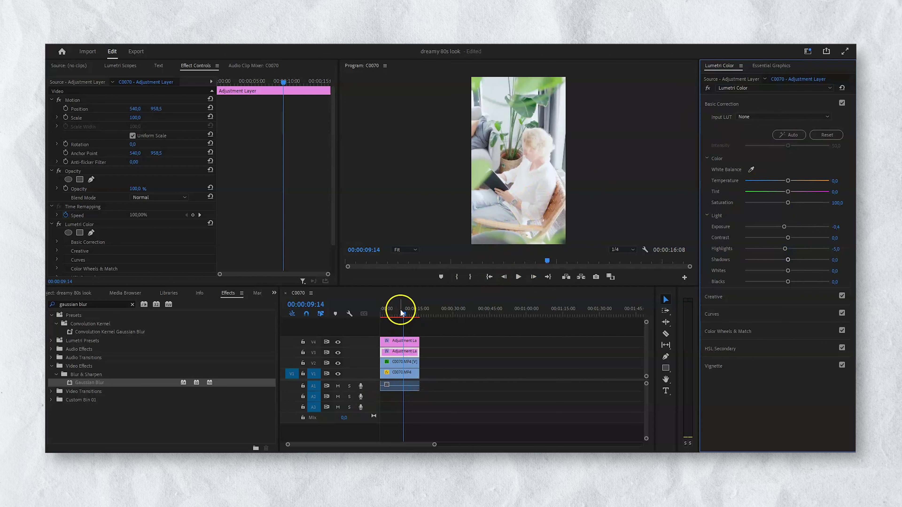
{"action": "left_click_drag", "start_coordinate": [401, 308], "coordinate": [412, 305]}
{"action": "left_click", "coordinate": [420, 328]}
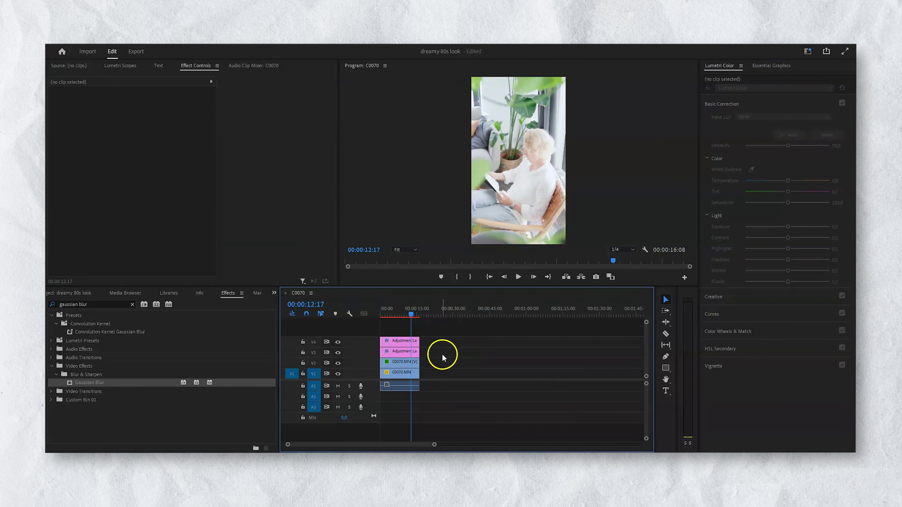
- Preview video scratch.mp4 and place it on track V5 above the adjustment layers, starting at the beginning of the sequence
{"action": "left_click", "coordinate": [77, 295]}
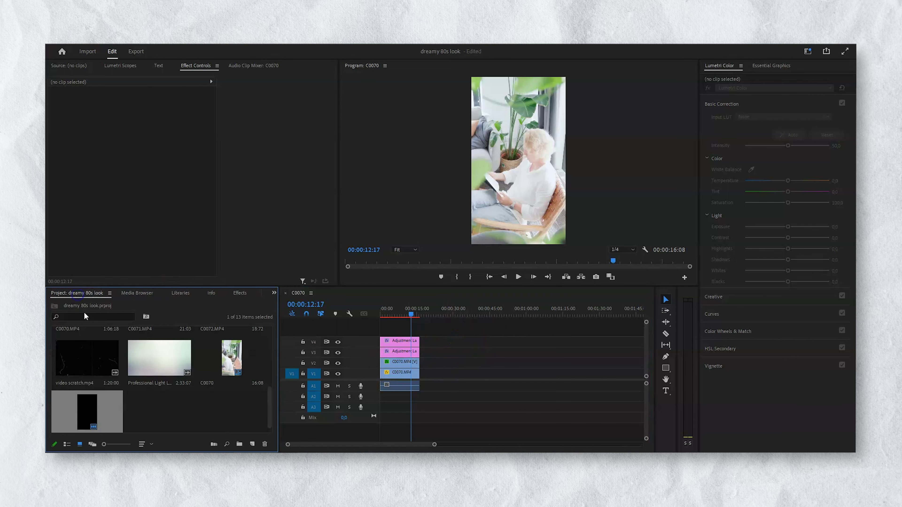
{"action": "left_click", "coordinate": [210, 412]}
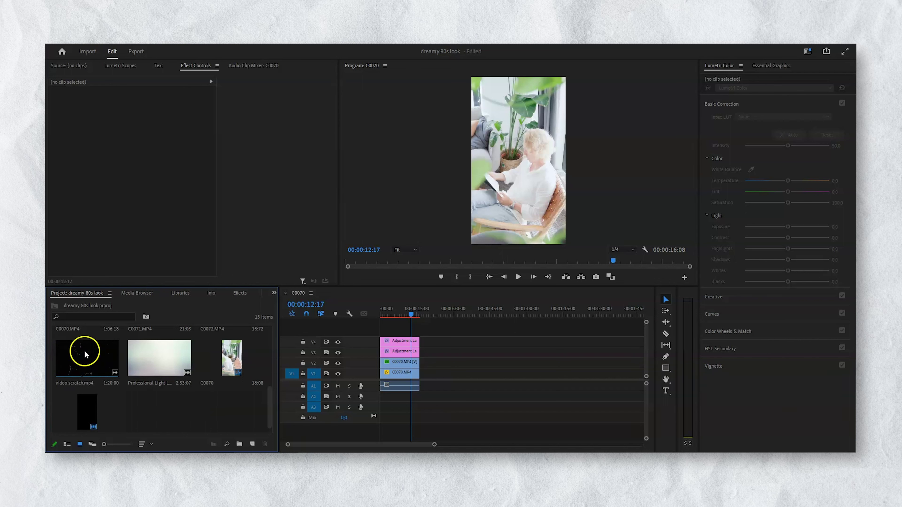
{"action": "scroll", "coordinate": [269, 401], "scroll_direction": "up", "scroll_amount": 1}
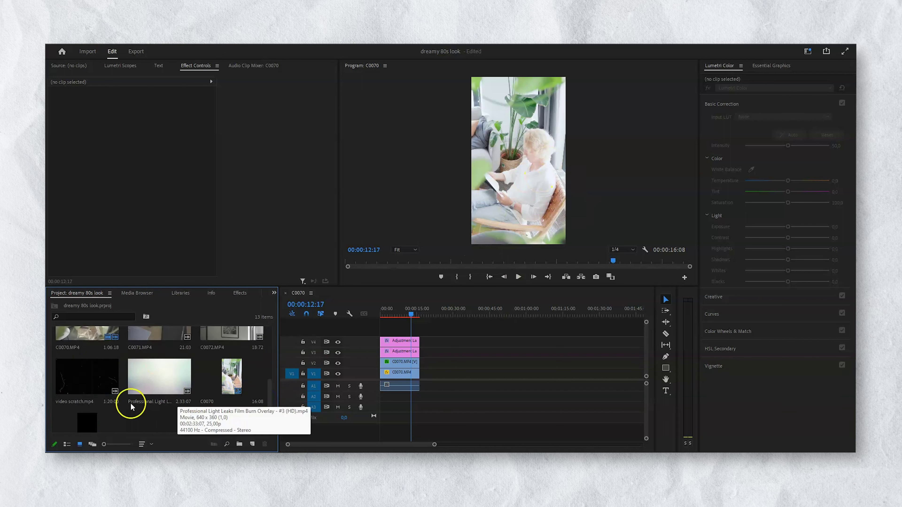
{"action": "left_click_drag", "start_coordinate": [81, 374], "coordinate": [98, 384]}
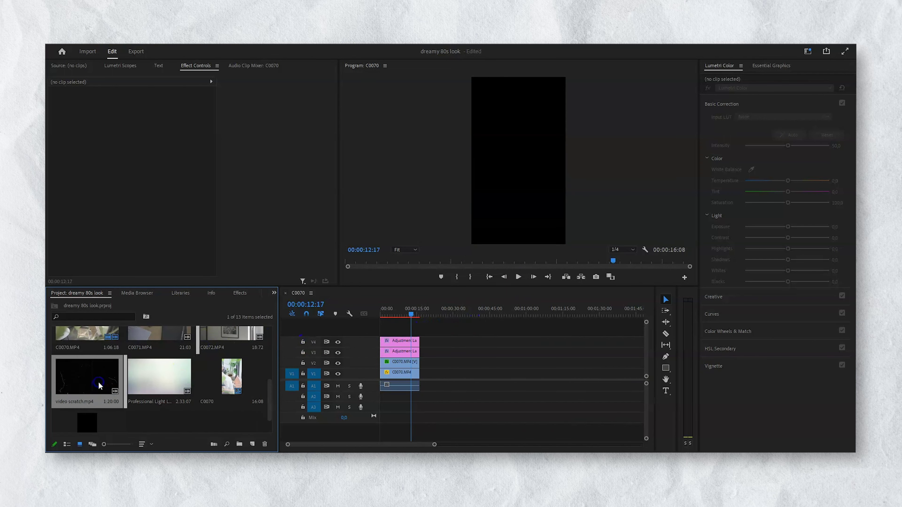
{"action": "double_click", "coordinate": [98, 384]}
{"action": "left_click_drag", "start_coordinate": [178, 249], "coordinate": [395, 313]}
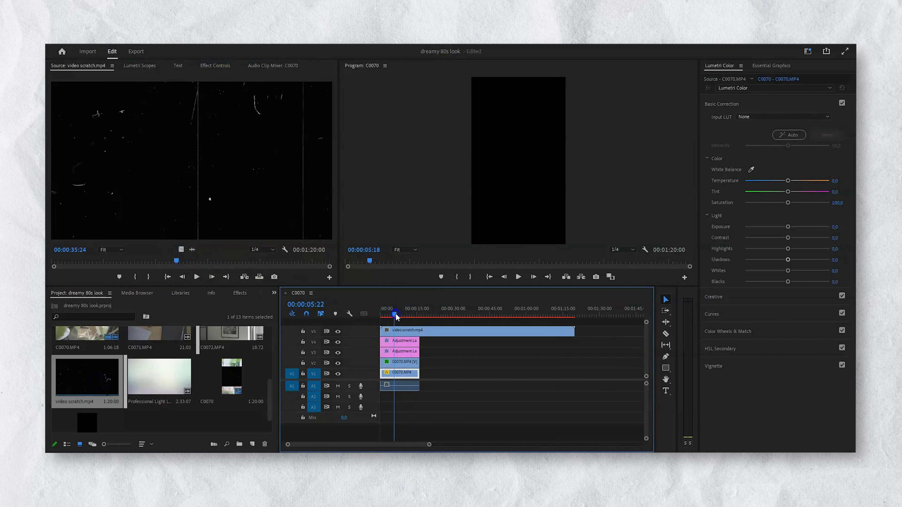
- Rotate the scratch overlay on V5 by 90° and trim its end to match the clips below
{"action": "left_click", "coordinate": [414, 331]}
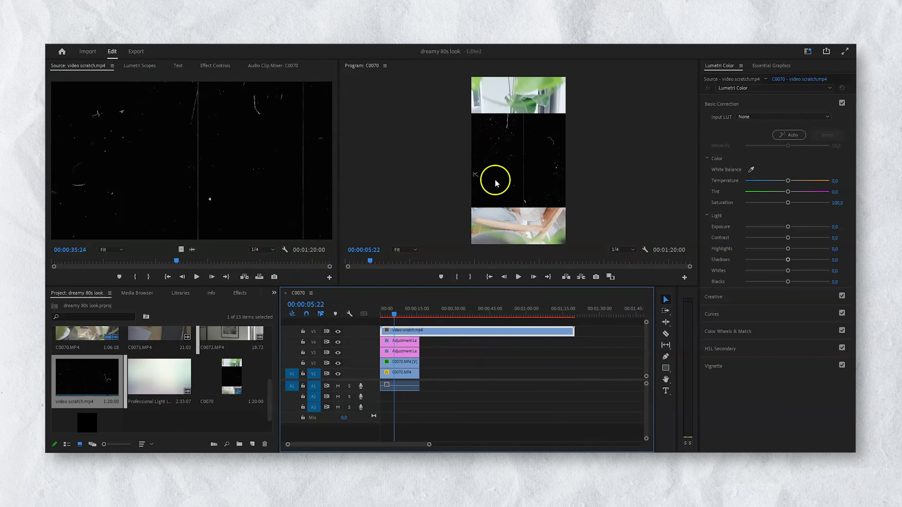
{"action": "left_click", "coordinate": [216, 67]}
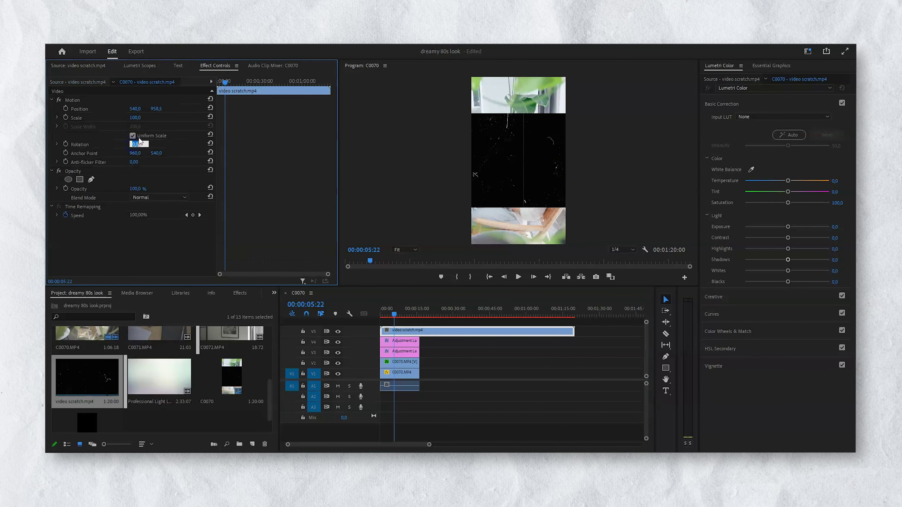
{"action": "key", "text": "Return"}
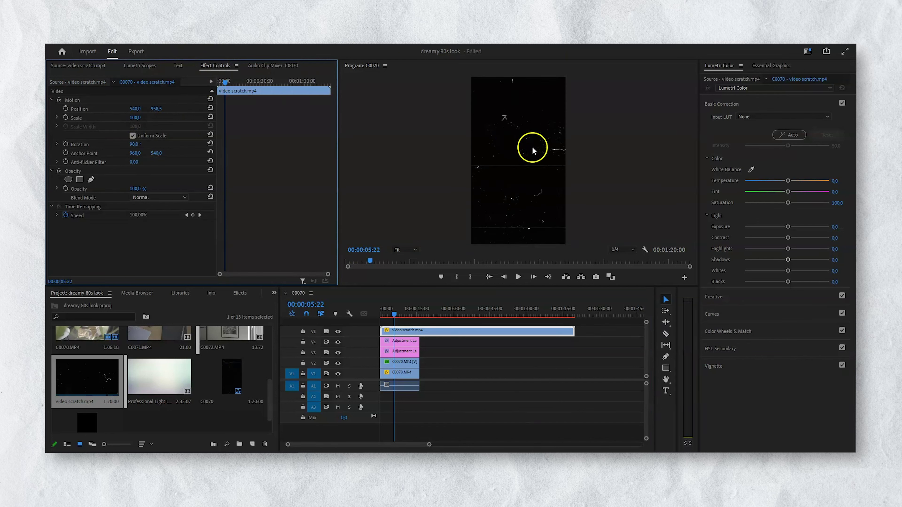
{"action": "left_click_drag", "start_coordinate": [132, 118], "coordinate": [131, 121]}
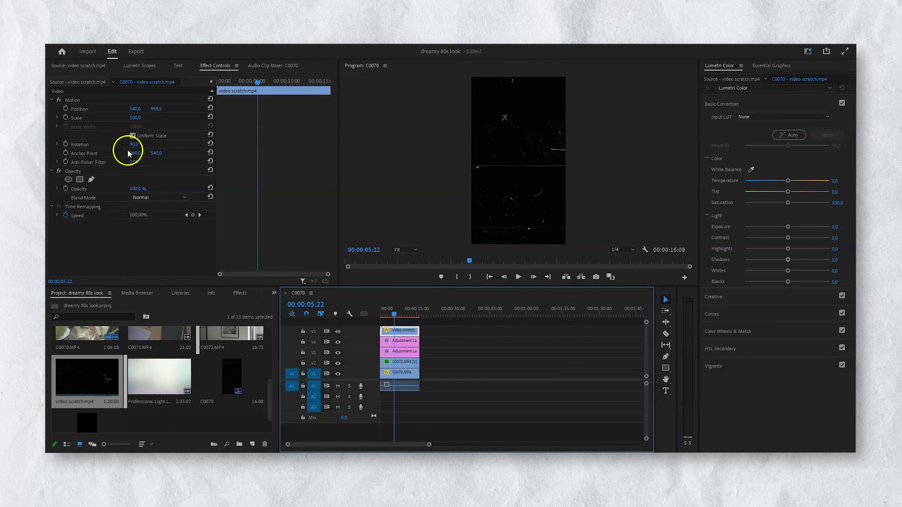
- Set the scratch overlay's blend mode to Screen and reduce its opacity to 27% while playing the sequence
{"action": "left_click", "coordinate": [152, 198]}
{"action": "left_click", "coordinate": [158, 277]}
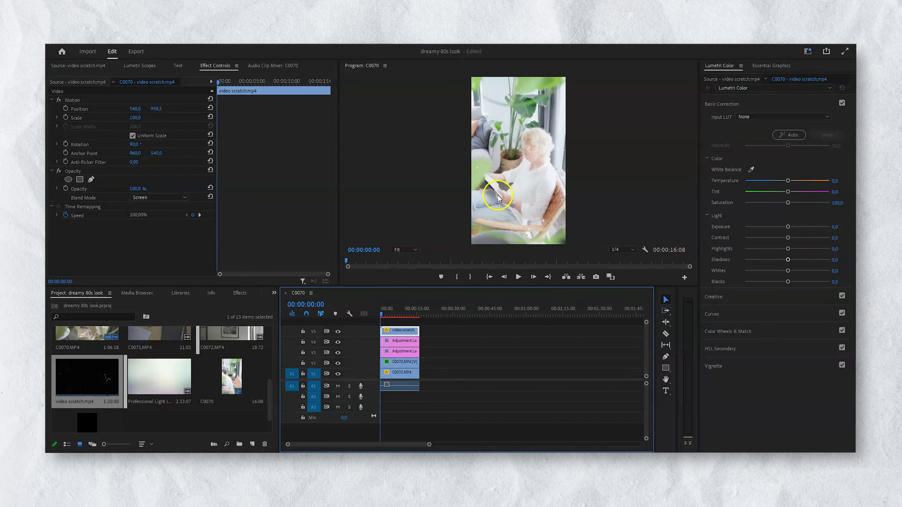
{"action": "key", "text": "space"}
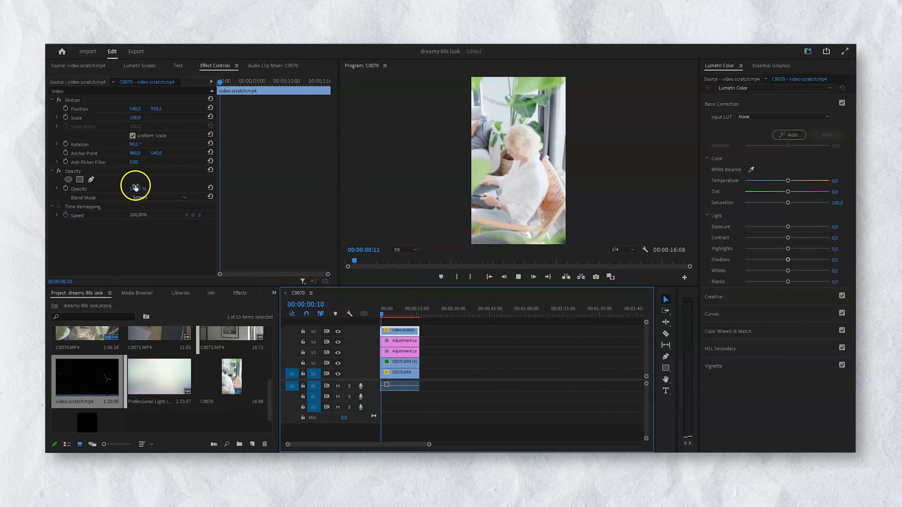
{"action": "left_click_drag", "start_coordinate": [135, 188], "coordinate": [124, 192]}
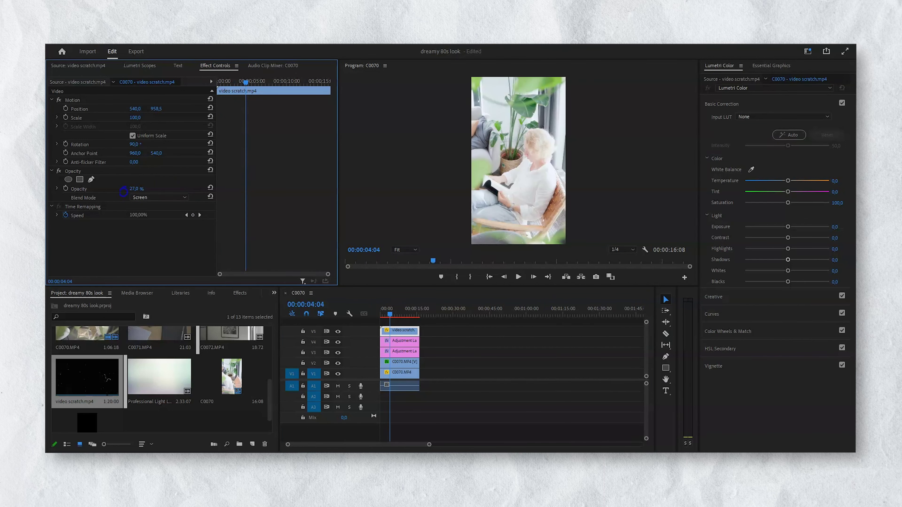
- Preview the footage full screen, reduce the scratch overlay's opacity to 7%, and play the sequence from the start
{"action": "left_click", "coordinate": [845, 53]}
{"action": "key", "text": "space"}
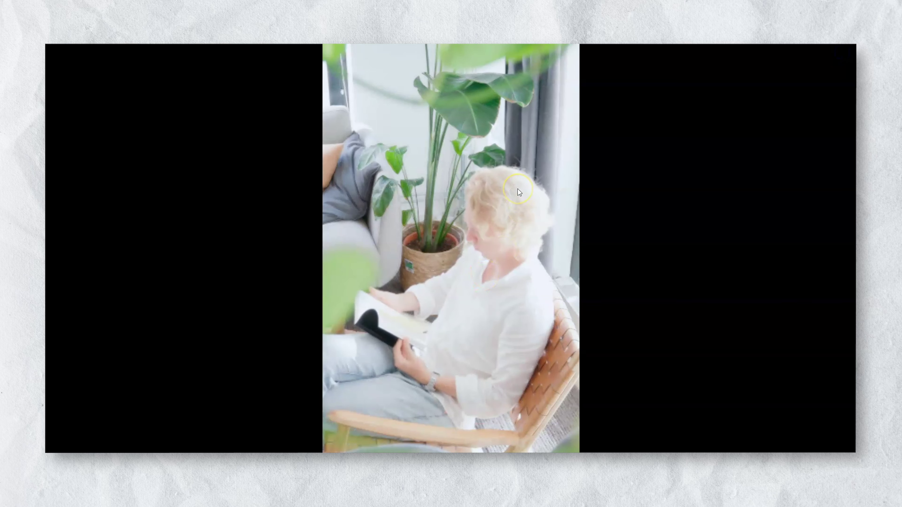
{"action": "key", "text": "Escape"}
{"action": "key", "text": "space"}
{"action": "left_click", "coordinate": [132, 189]}
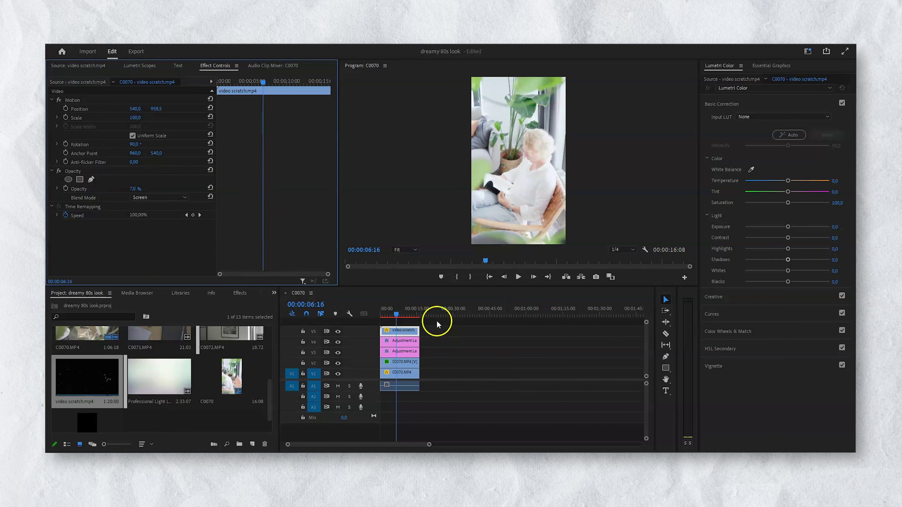
{"action": "left_click", "coordinate": [413, 315]}
{"action": "key", "text": "Home"}
{"action": "key", "text": "space"}
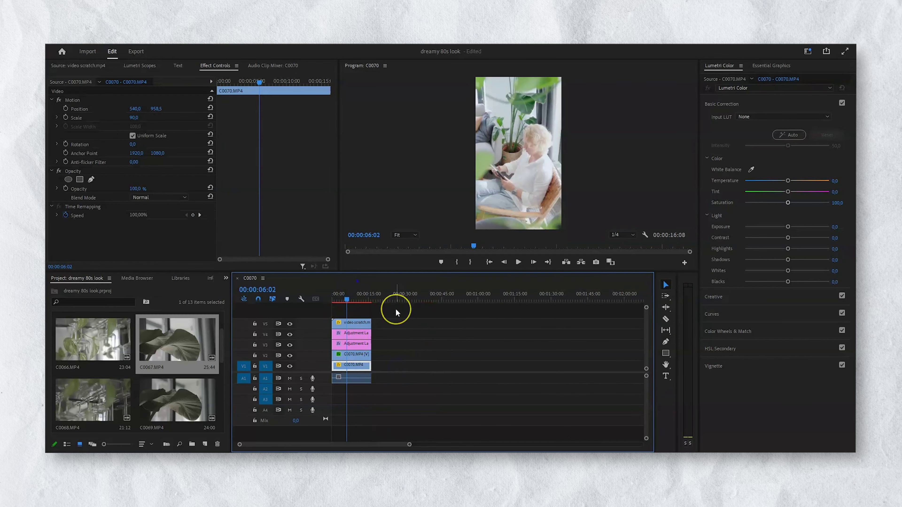
- Open the Professional Light Leaks Film Burn Overlay clip and mark In and Out points around a section of about 5 seconds
{"action": "left_click_drag", "start_coordinate": [222, 348], "coordinate": [226, 415]}
{"action": "left_click", "coordinate": [93, 367]}
{"action": "double_click", "coordinate": [91, 362]}
{"action": "left_click_drag", "start_coordinate": [107, 246], "coordinate": [136, 247]}
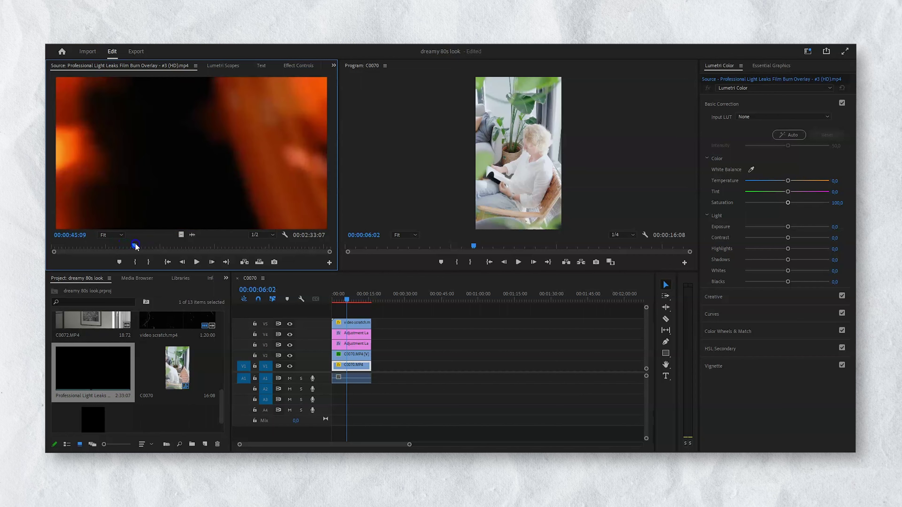
{"action": "key", "text": "space"}
{"action": "left_click", "coordinate": [135, 262]}
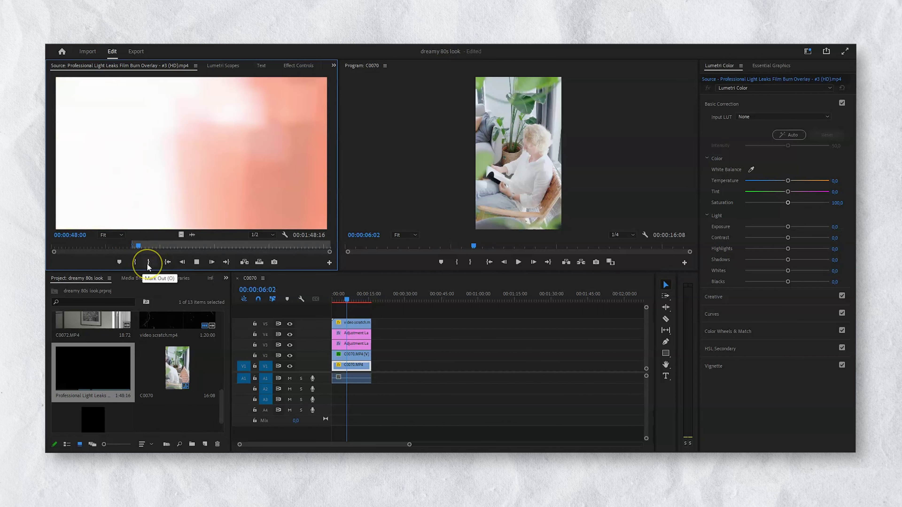
{"action": "left_click", "coordinate": [148, 263]}
- Place the marked light leak section on track V6, rotate it 90° and scale it to 311 so it fills the frame
{"action": "left_click_drag", "start_coordinate": [182, 234], "coordinate": [353, 313]}
{"action": "left_click", "coordinate": [298, 66]}
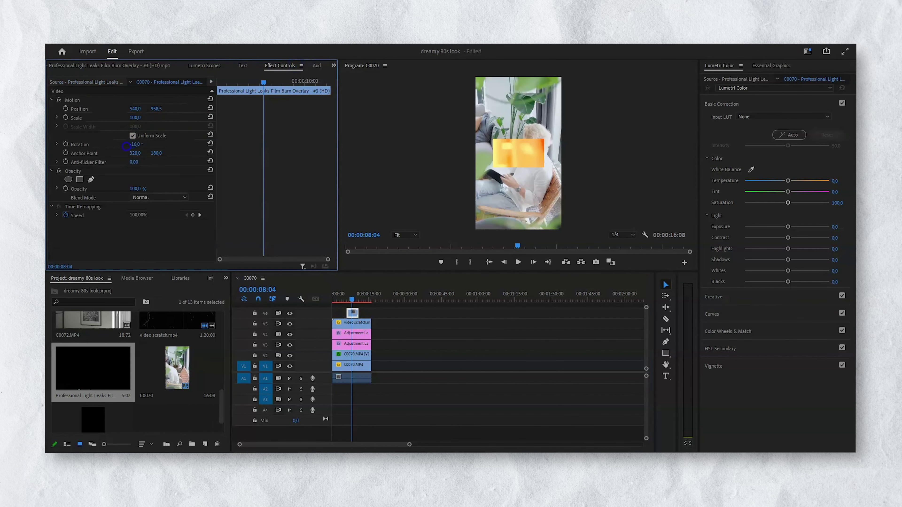
{"action": "left_click_drag", "start_coordinate": [137, 117], "coordinate": [164, 117]}
- Set the light leak clip's blend mode to Screen, lower its opacity, and play the result
{"action": "left_click", "coordinate": [352, 294]}
{"action": "left_click", "coordinate": [353, 313]}
{"action": "left_click", "coordinate": [158, 198]}
{"action": "left_click", "coordinate": [171, 302]}
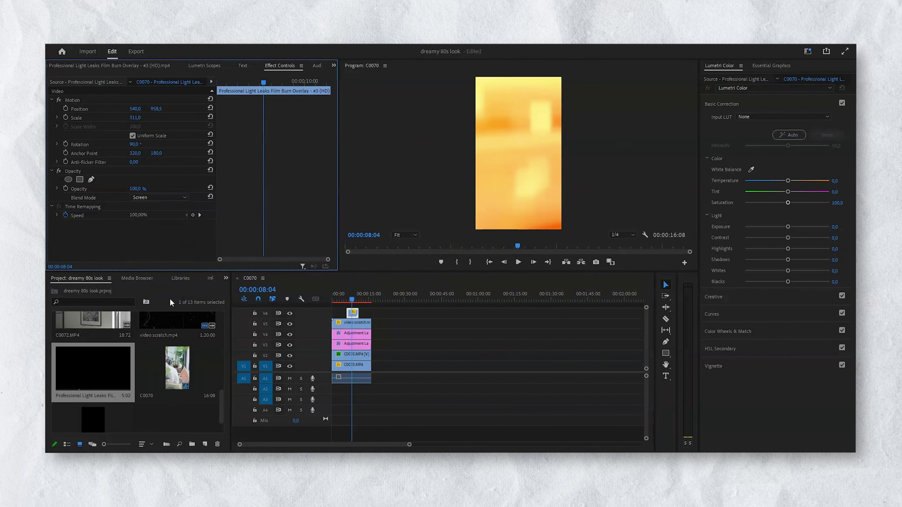
{"action": "left_click_drag", "start_coordinate": [136, 189], "coordinate": [109, 191]}
{"action": "key", "text": "space"}
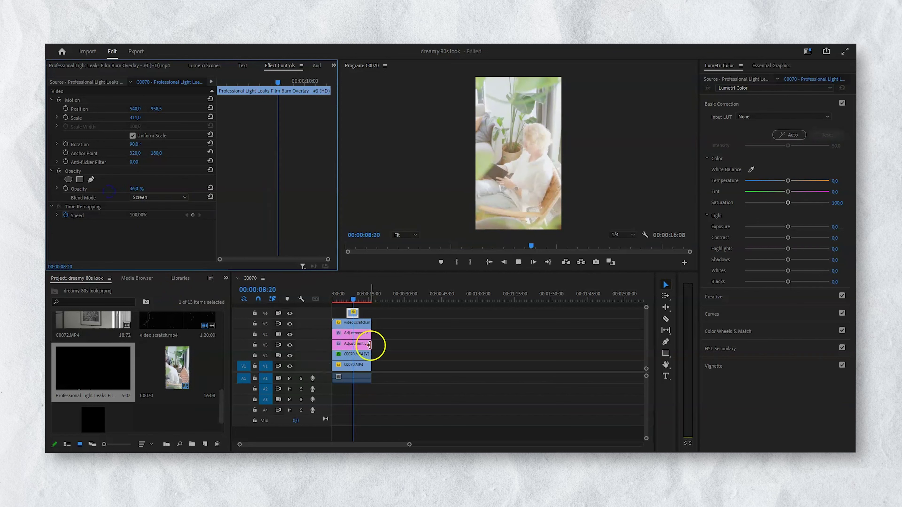
- Move the light leak clip on V6 to the start of the sequence and play it
{"action": "key", "text": "Home"}
{"action": "left_click_drag", "start_coordinate": [353, 312], "coordinate": [340, 314]}
{"action": "left_click", "coordinate": [301, 299]}
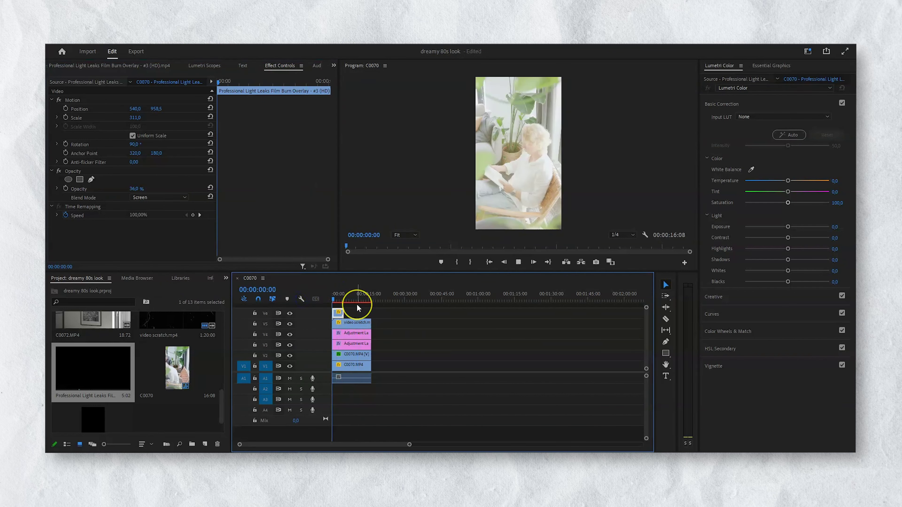
{"action": "key", "text": "space"}
- Shorten the light leak clip on V6 to about 2 seconds at the start of the sequence
{"action": "left_click_drag", "start_coordinate": [410, 442], "coordinate": [302, 445]}
{"action": "mouse_move", "coordinate": [336, 312]}
{"action": "left_mouse_down"}
{"action": "mouse_move", "coordinate": [358, 306]}
{"action": "mouse_move", "coordinate": [353, 313]}
{"action": "left_mouse_up"}
{"action": "left_click", "coordinate": [373, 297]}
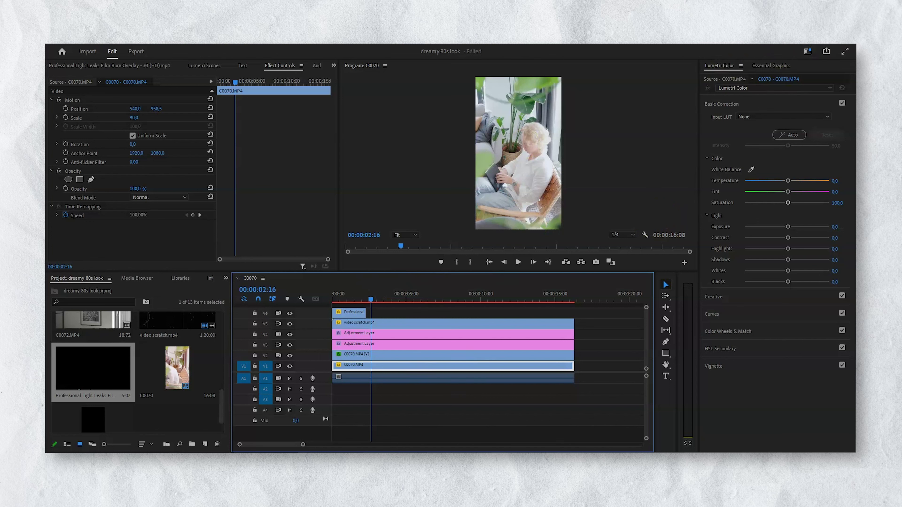
- Switch to the Captions and Graphics workspace
{"action": "left_click", "coordinate": [808, 51]}
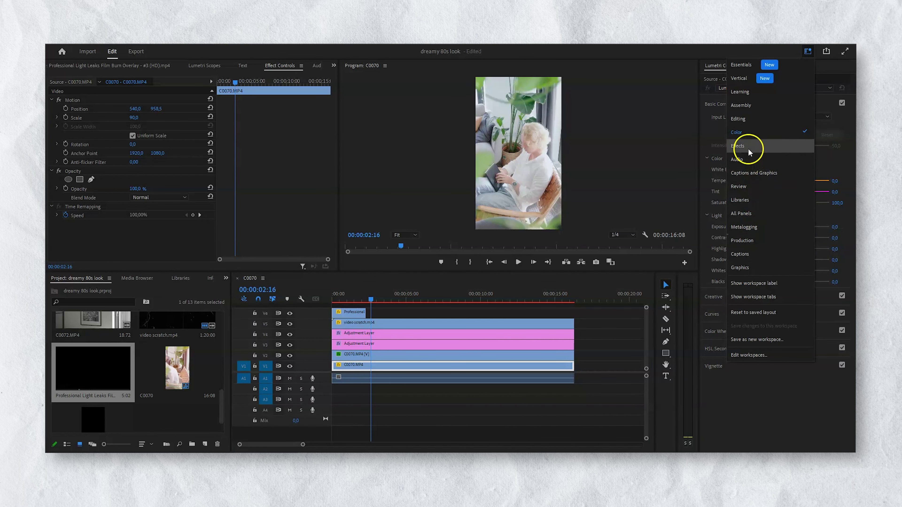
{"action": "key", "text": "Escape"}
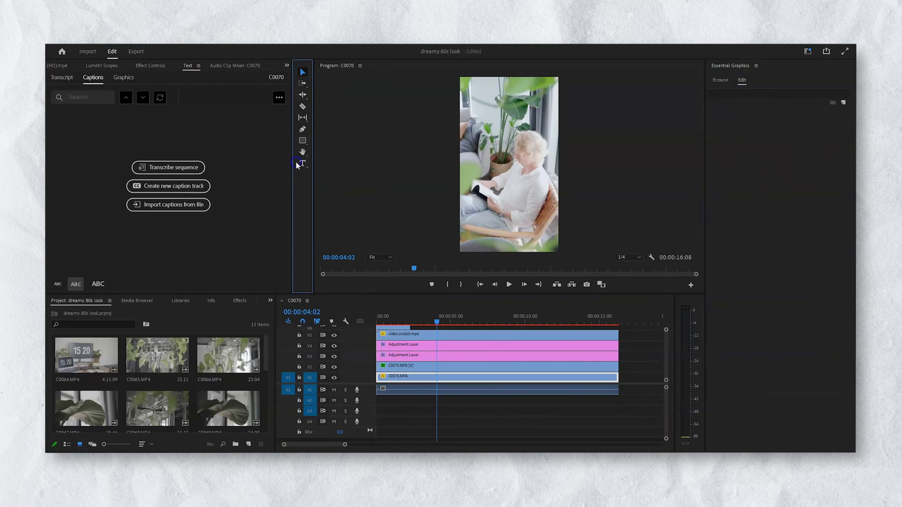
- Add the two-line title "dreamy 80s look" over the video and set its font to Bebas Neue
{"action": "left_click", "coordinate": [496, 167]}
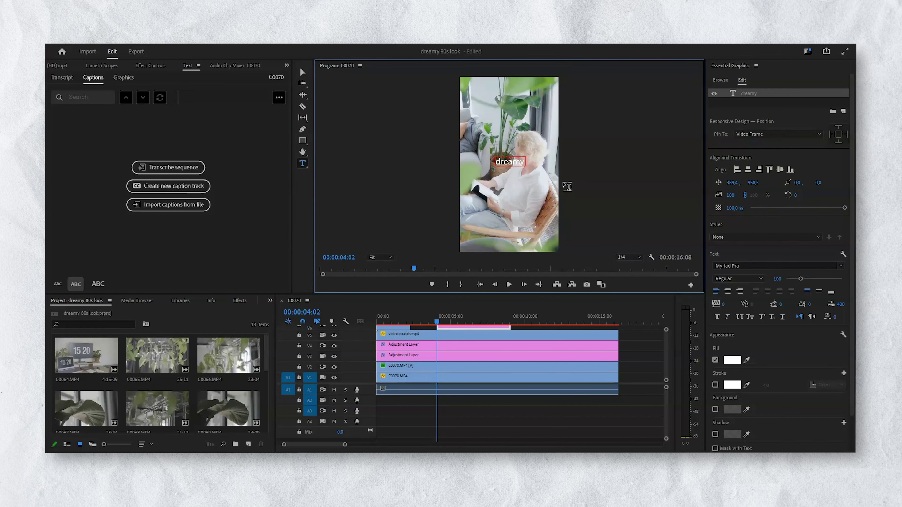
{"action": "key", "text": "ctrl+a"}
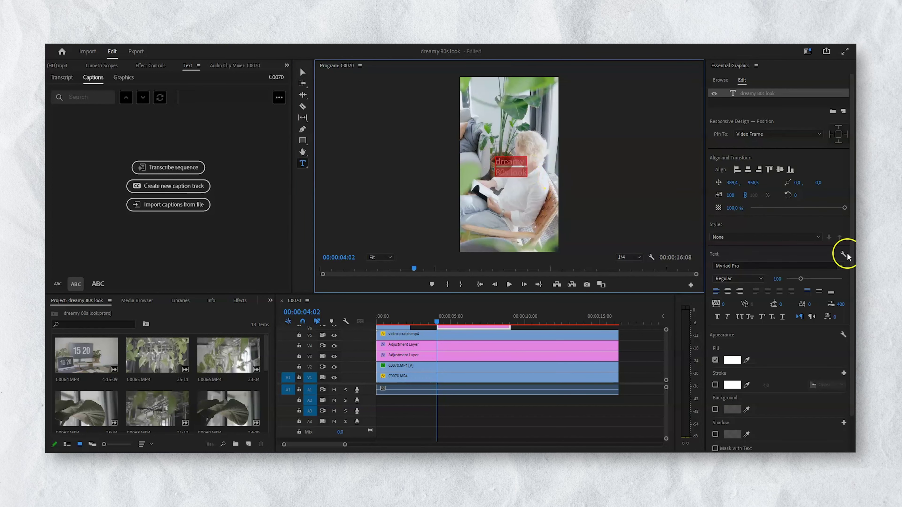
{"action": "left_click", "coordinate": [841, 265]}
{"action": "scroll", "coordinate": [767, 337], "scroll_direction": "up", "scroll_amount": 10}
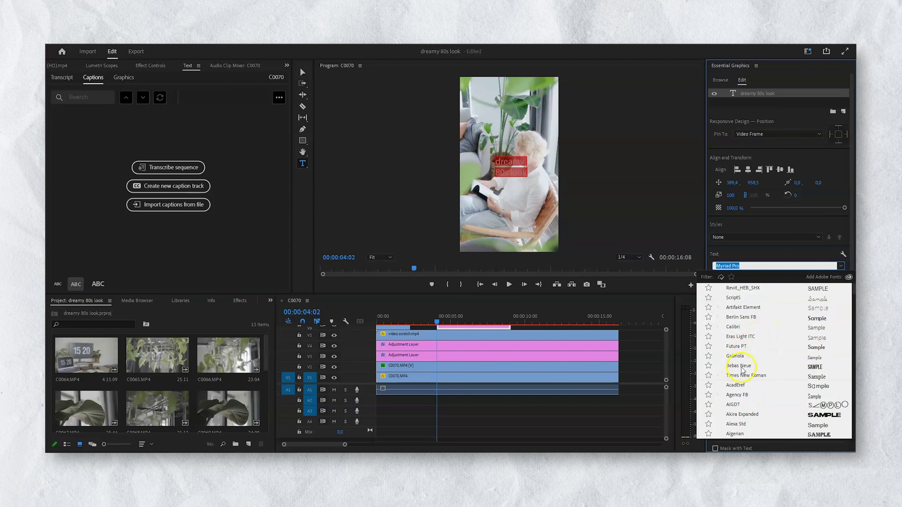
{"action": "left_click", "coordinate": [740, 366]}
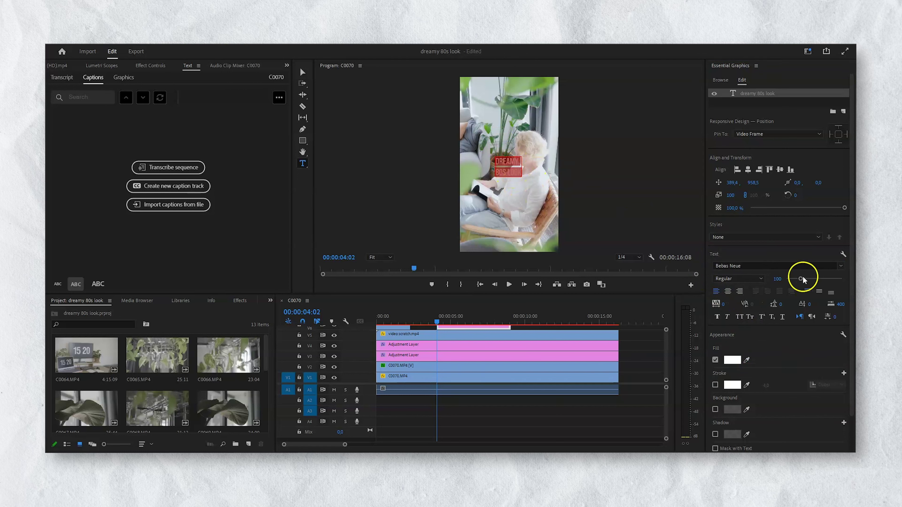
- Style the title as a centered size 196 outline with no fill, a white 6.0 outer stroke and 66 tracking, in the frame's upper part
{"action": "left_click_drag", "start_coordinate": [801, 279], "coordinate": [815, 281]}
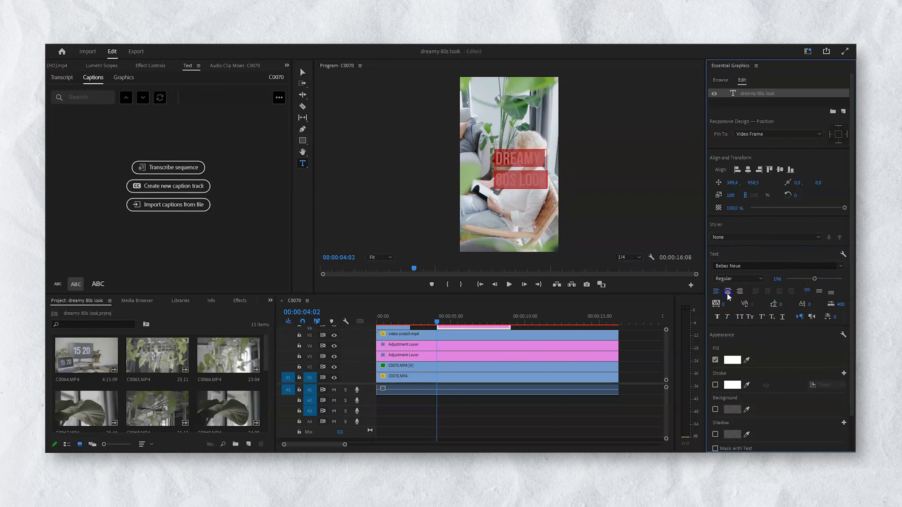
{"action": "left_click", "coordinate": [748, 169]}
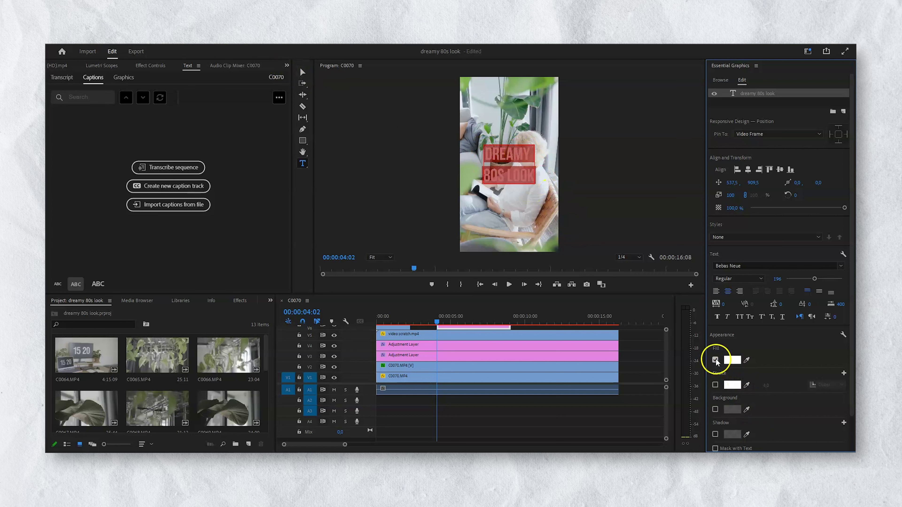
{"action": "left_click", "coordinate": [716, 386]}
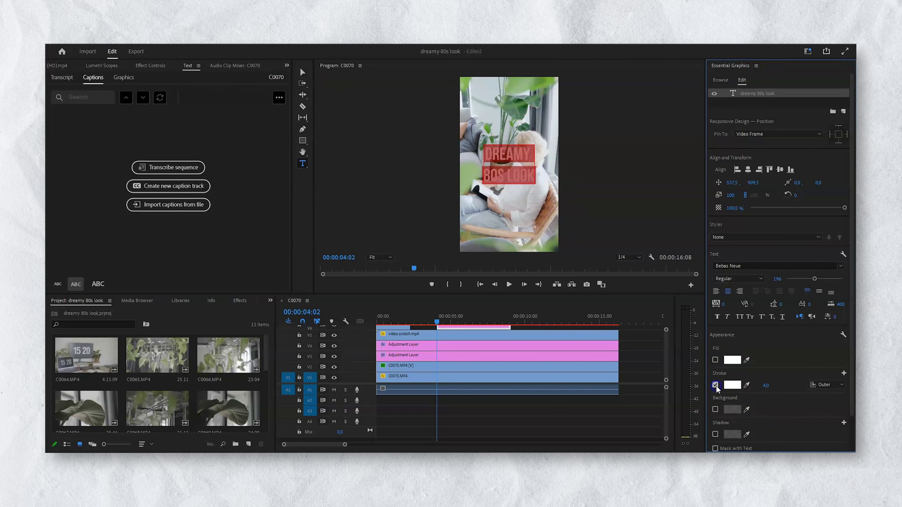
{"action": "left_click", "coordinate": [767, 386]}
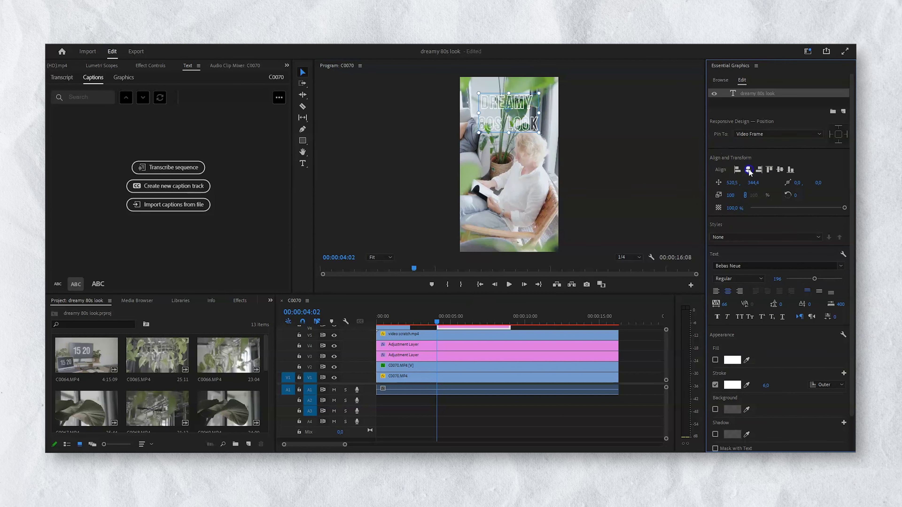
- With the light leak on V7, start the title clip on V6 at about 1.4 seconds and shorten it to about 3 seconds
{"action": "left_click", "coordinate": [404, 376]}
{"action": "left_click_drag", "start_coordinate": [459, 296], "coordinate": [457, 259]}
{"action": "left_click", "coordinate": [435, 294]}
{"action": "key", "text": "space"}
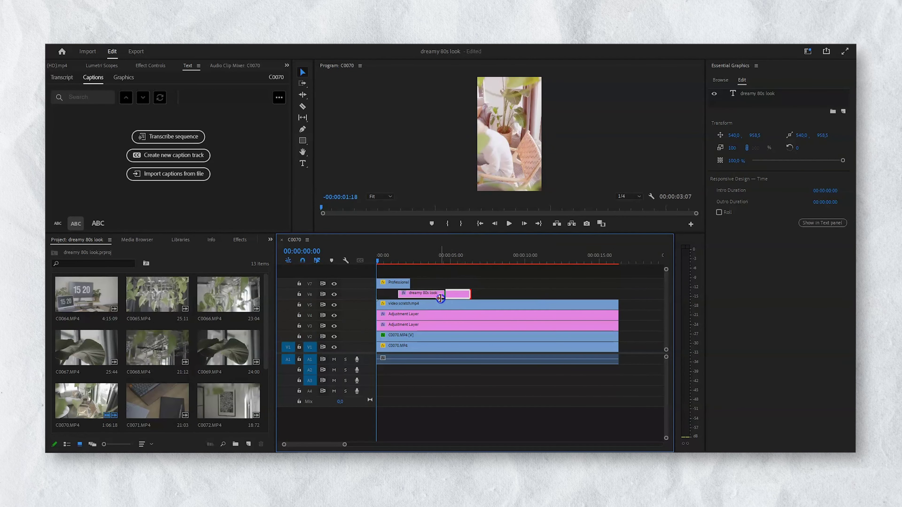
- Enlarge the video preview area and return the playhead to the start of the sequence
{"action": "left_click", "coordinate": [461, 346]}
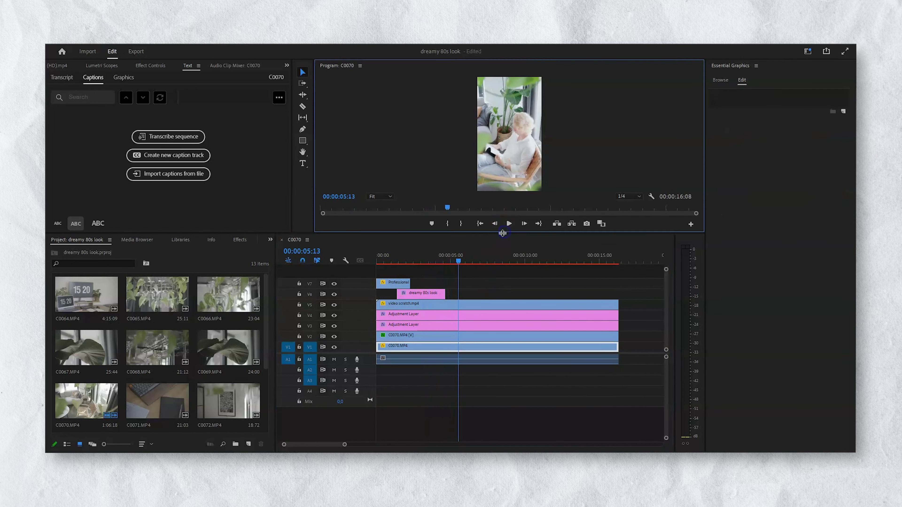
{"action": "left_click_drag", "start_coordinate": [460, 234], "coordinate": [461, 334]}
{"action": "left_click", "coordinate": [326, 354]}
{"action": "key", "text": "Home"}
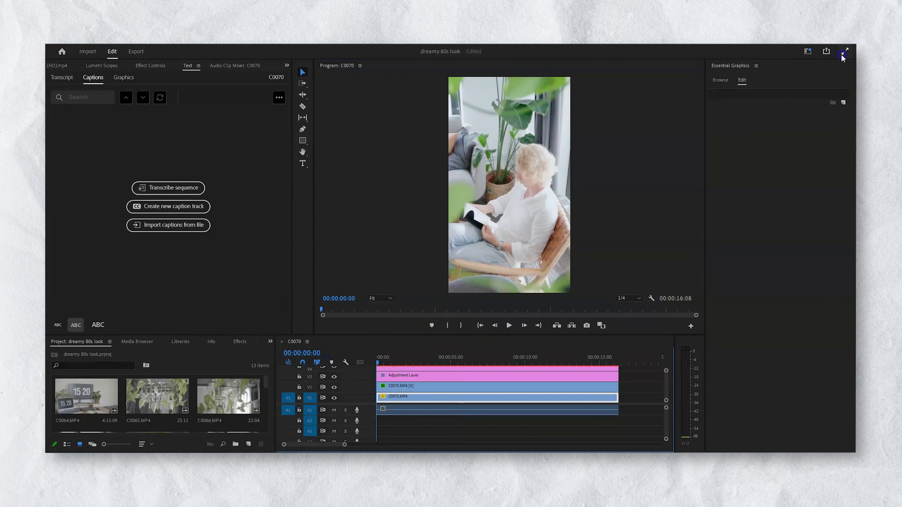